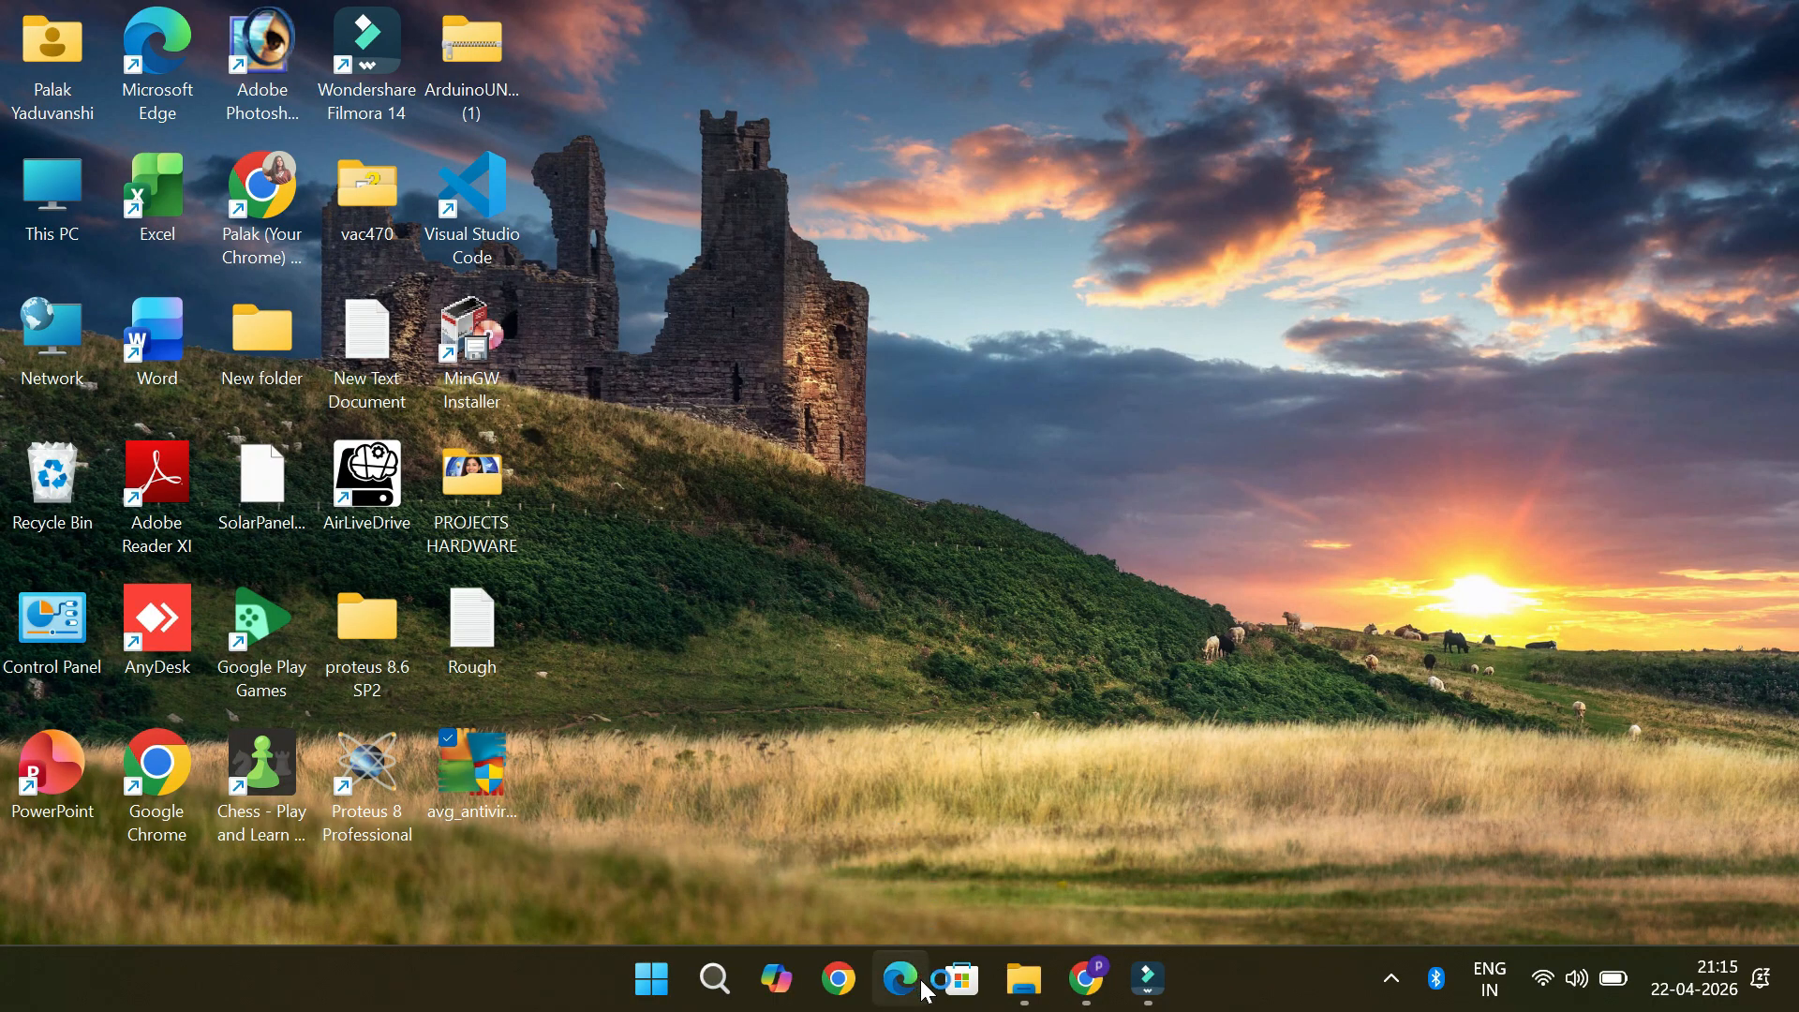
# Open File Explorer and show the contents of Local Disk (D:)
pyautogui.click(1024, 980)
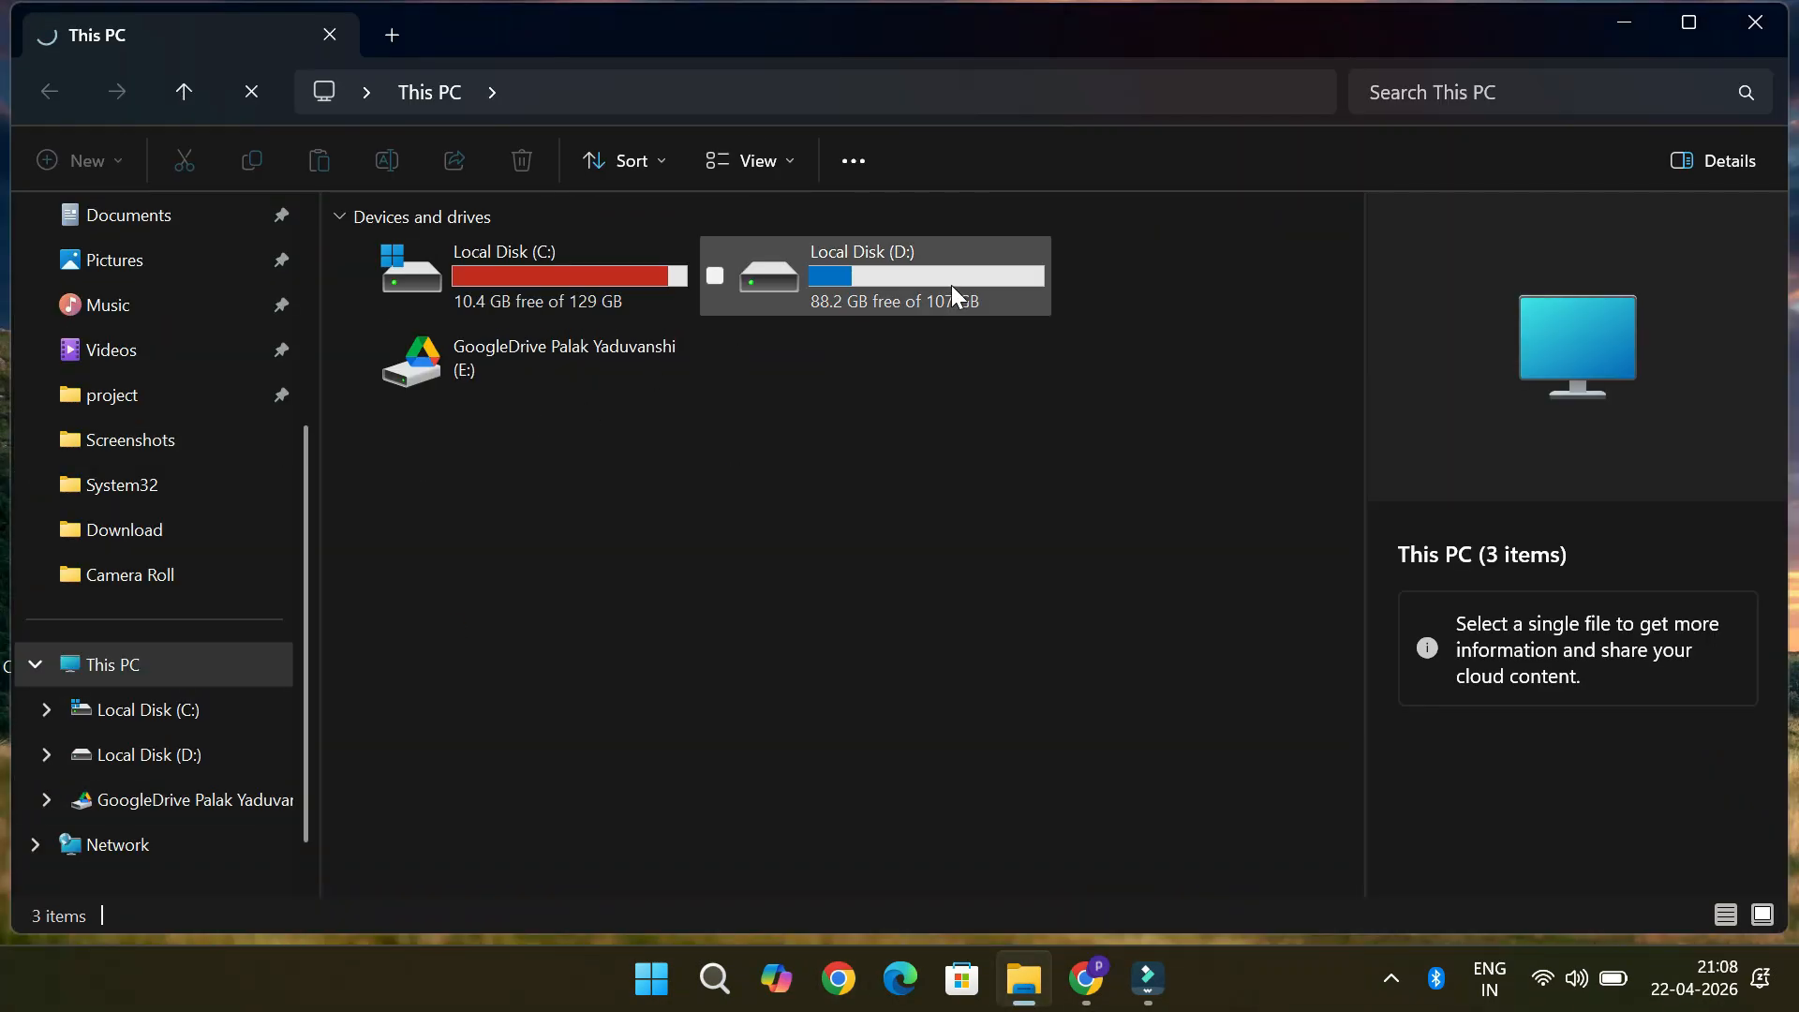
pyautogui.click(952, 285)
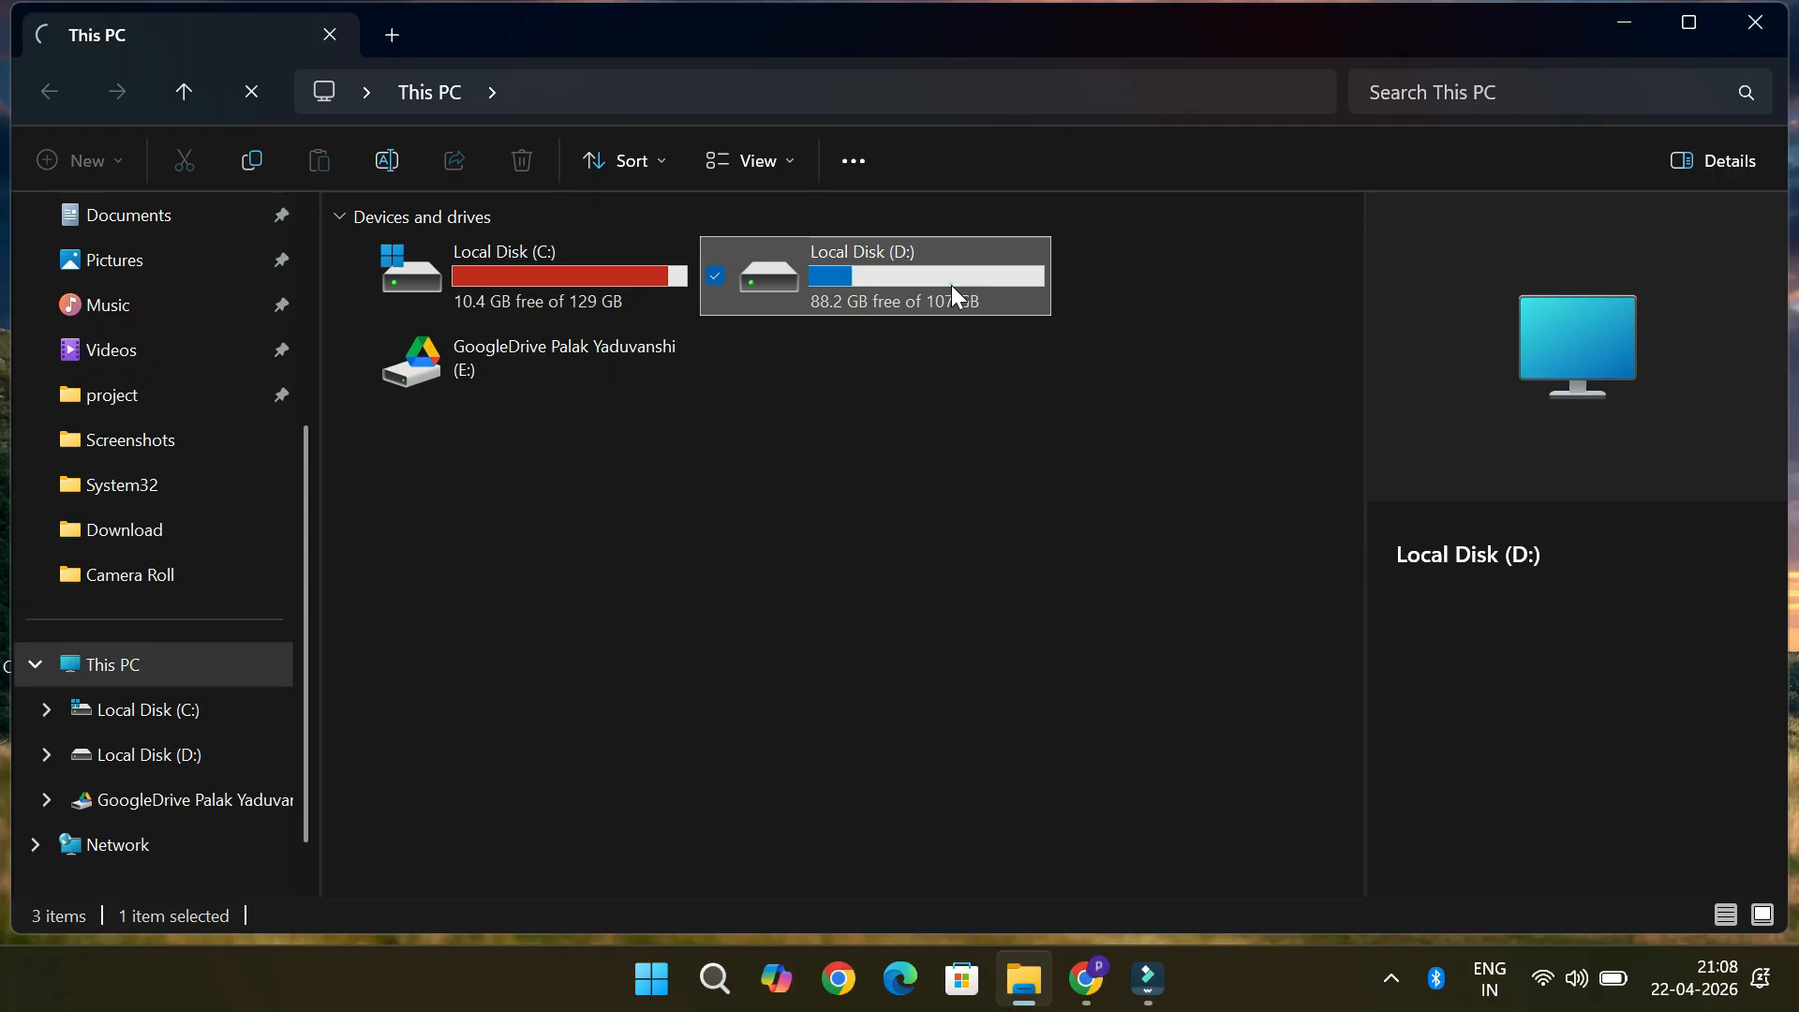
pyautogui.doubleClick(953, 285)
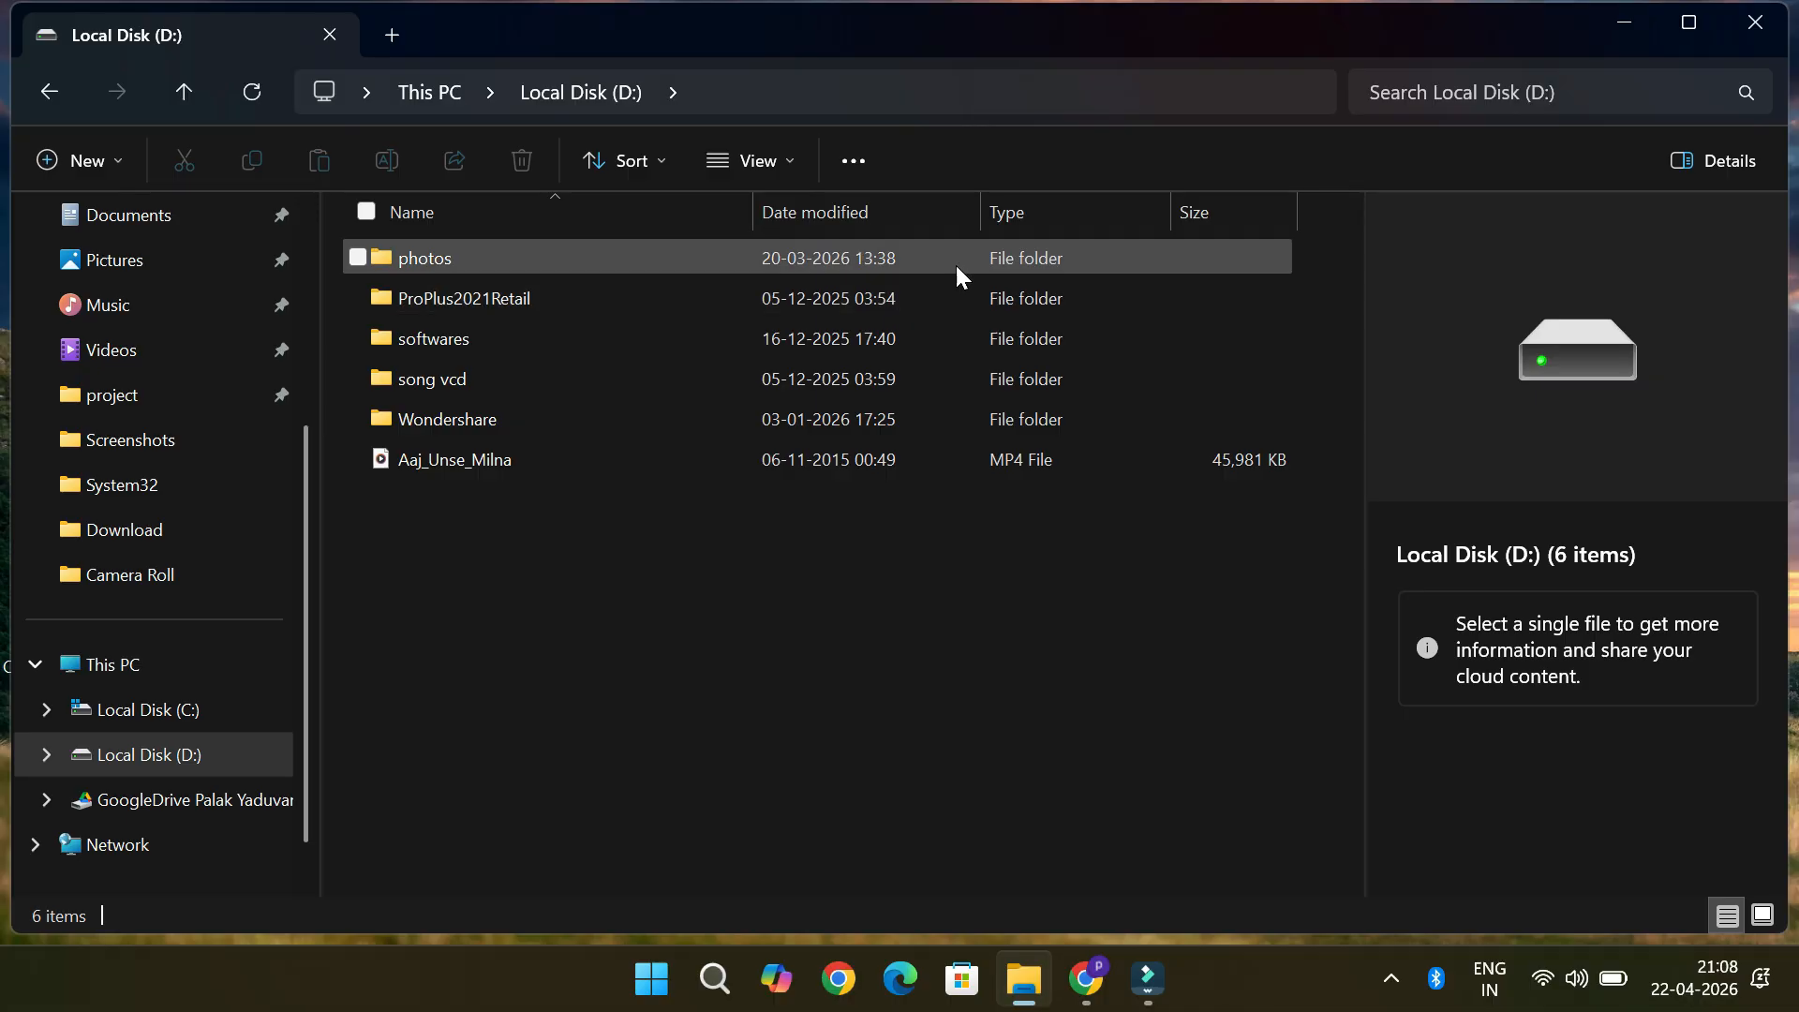
# Select the photos folder and replace the address bar path with cmd
pyautogui.click(496, 256)
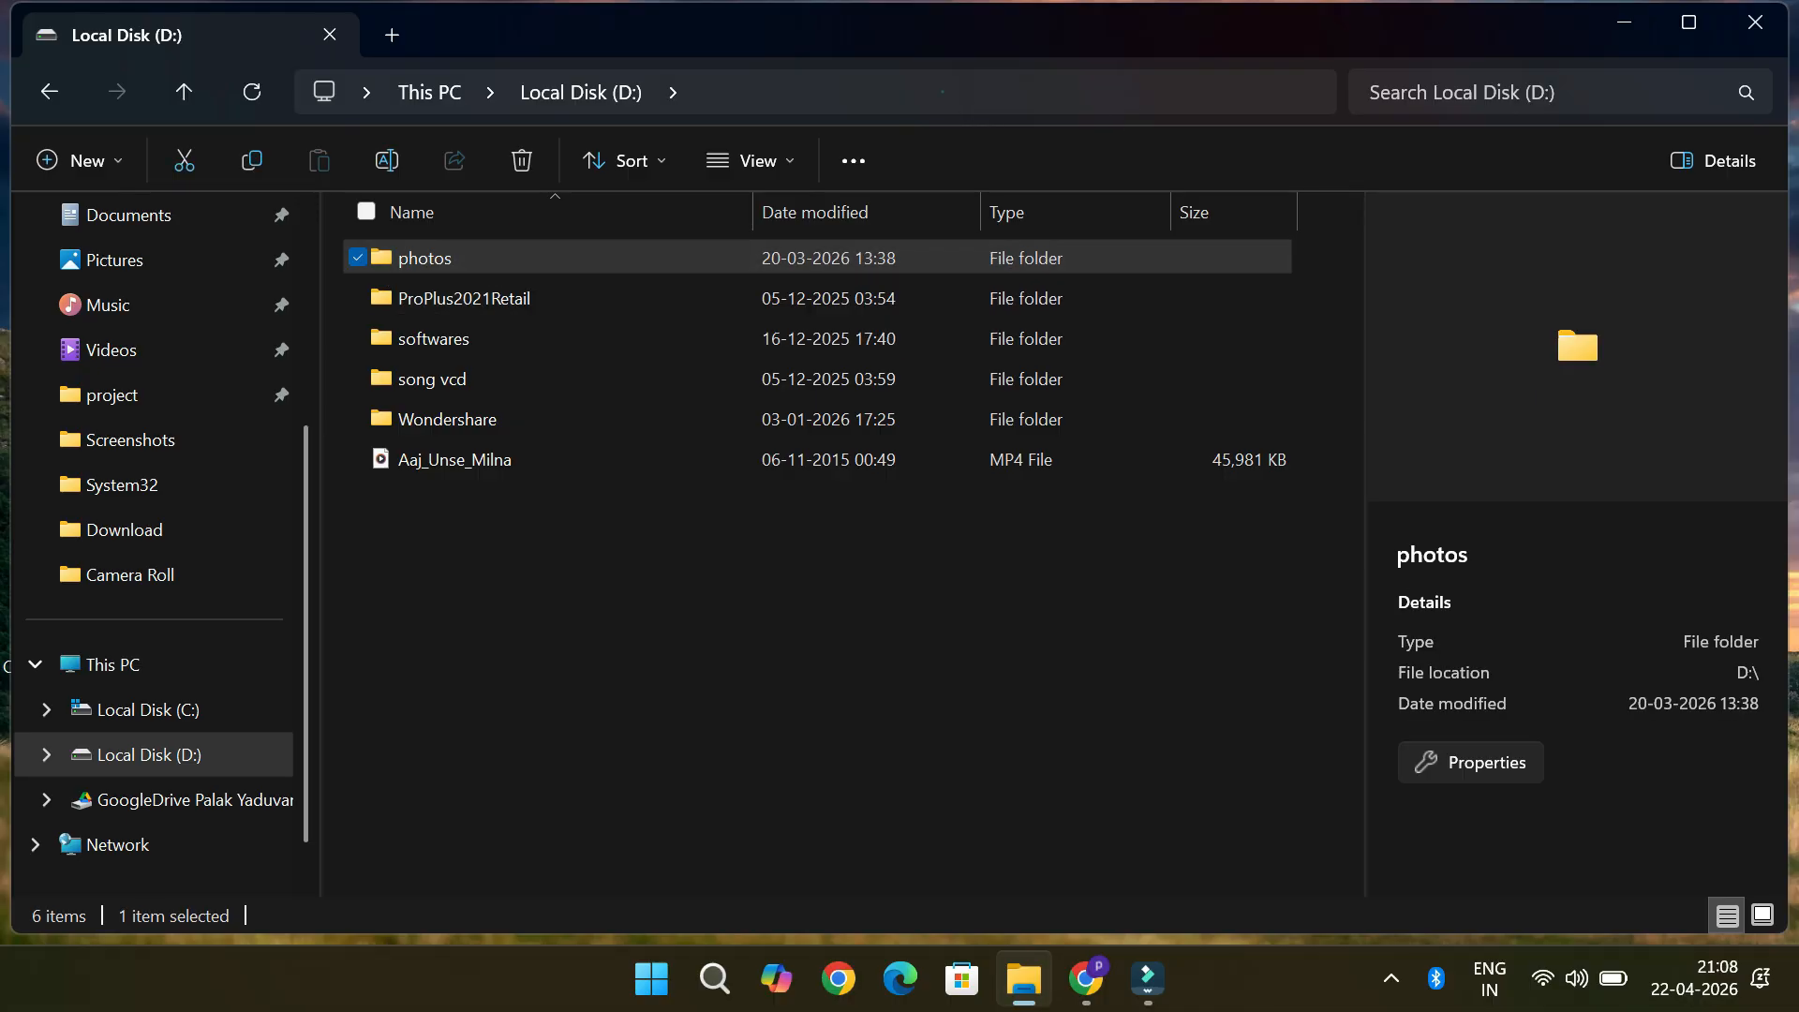
pyautogui.click(942, 91)
pyautogui.press('BackSpace')
pyautogui.press('BackSpace')
pyautogui.press('BackSpace')
pyautogui.write('cmd')
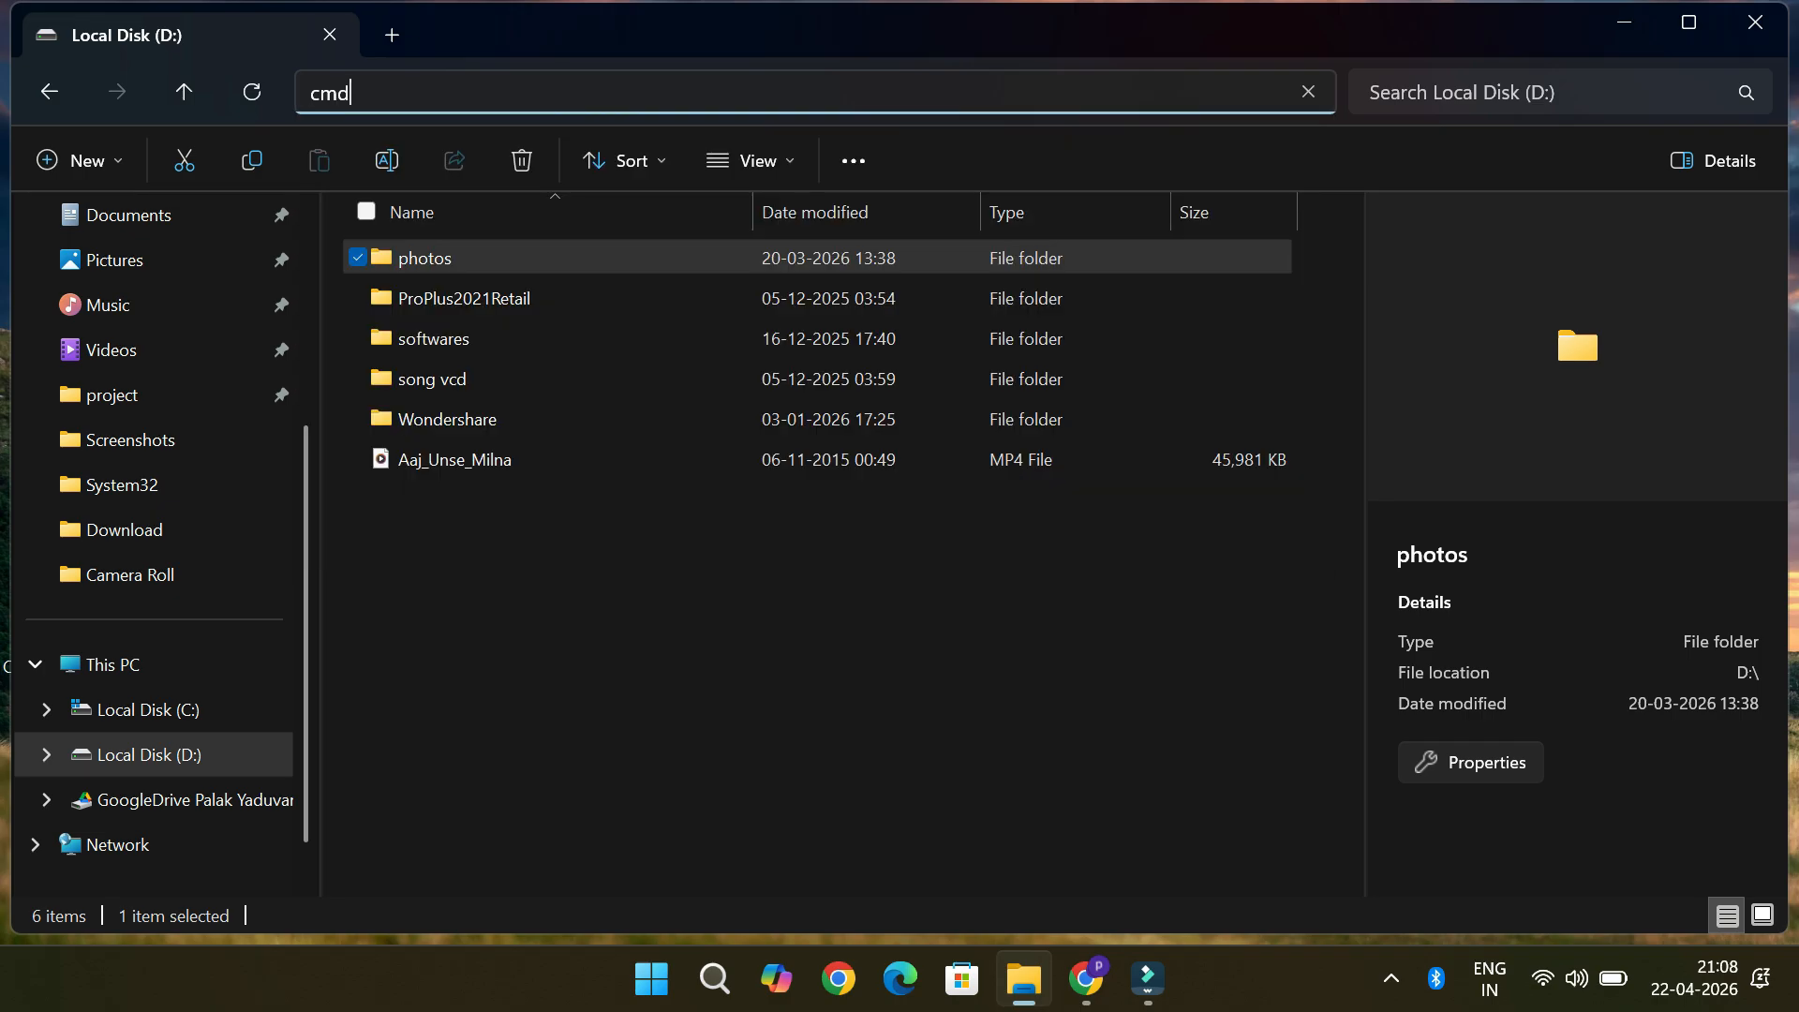
# Open a command prompt at D:\ and enter attrib +h +s +r photos
pyautogui.press('Return')
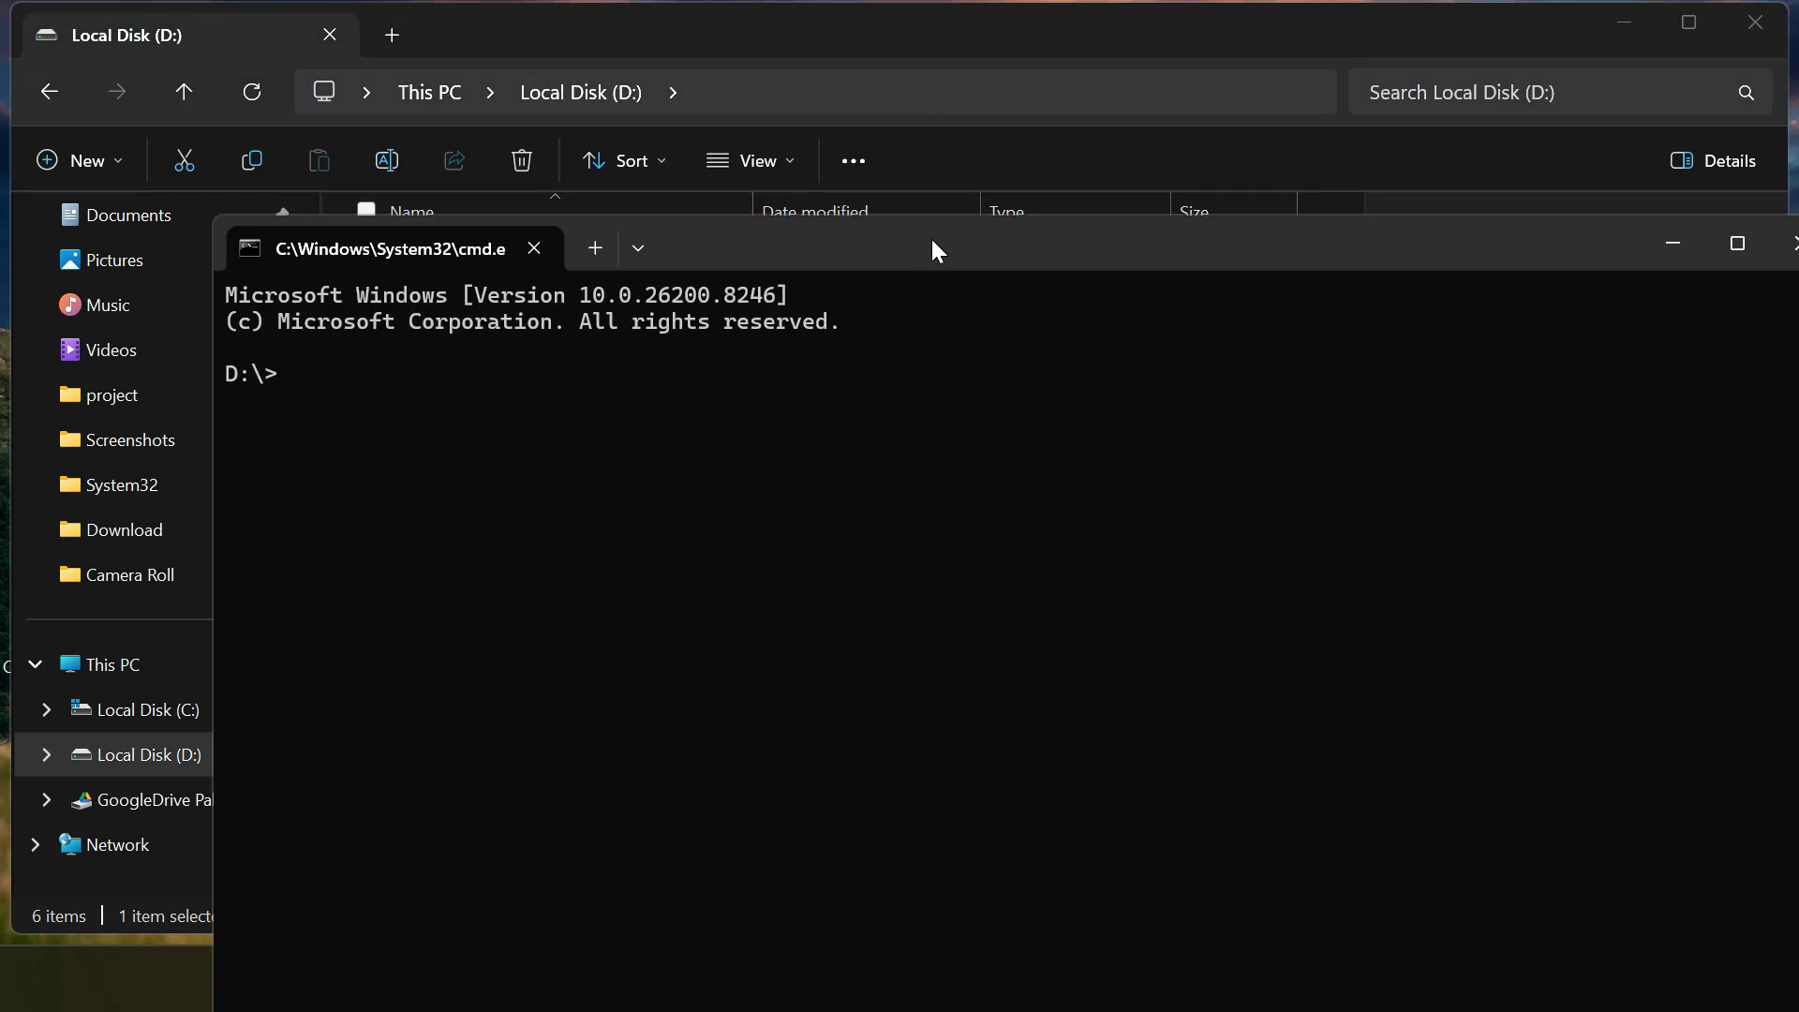
pyautogui.moveTo(933, 240); pyautogui.dragTo(762, 47)
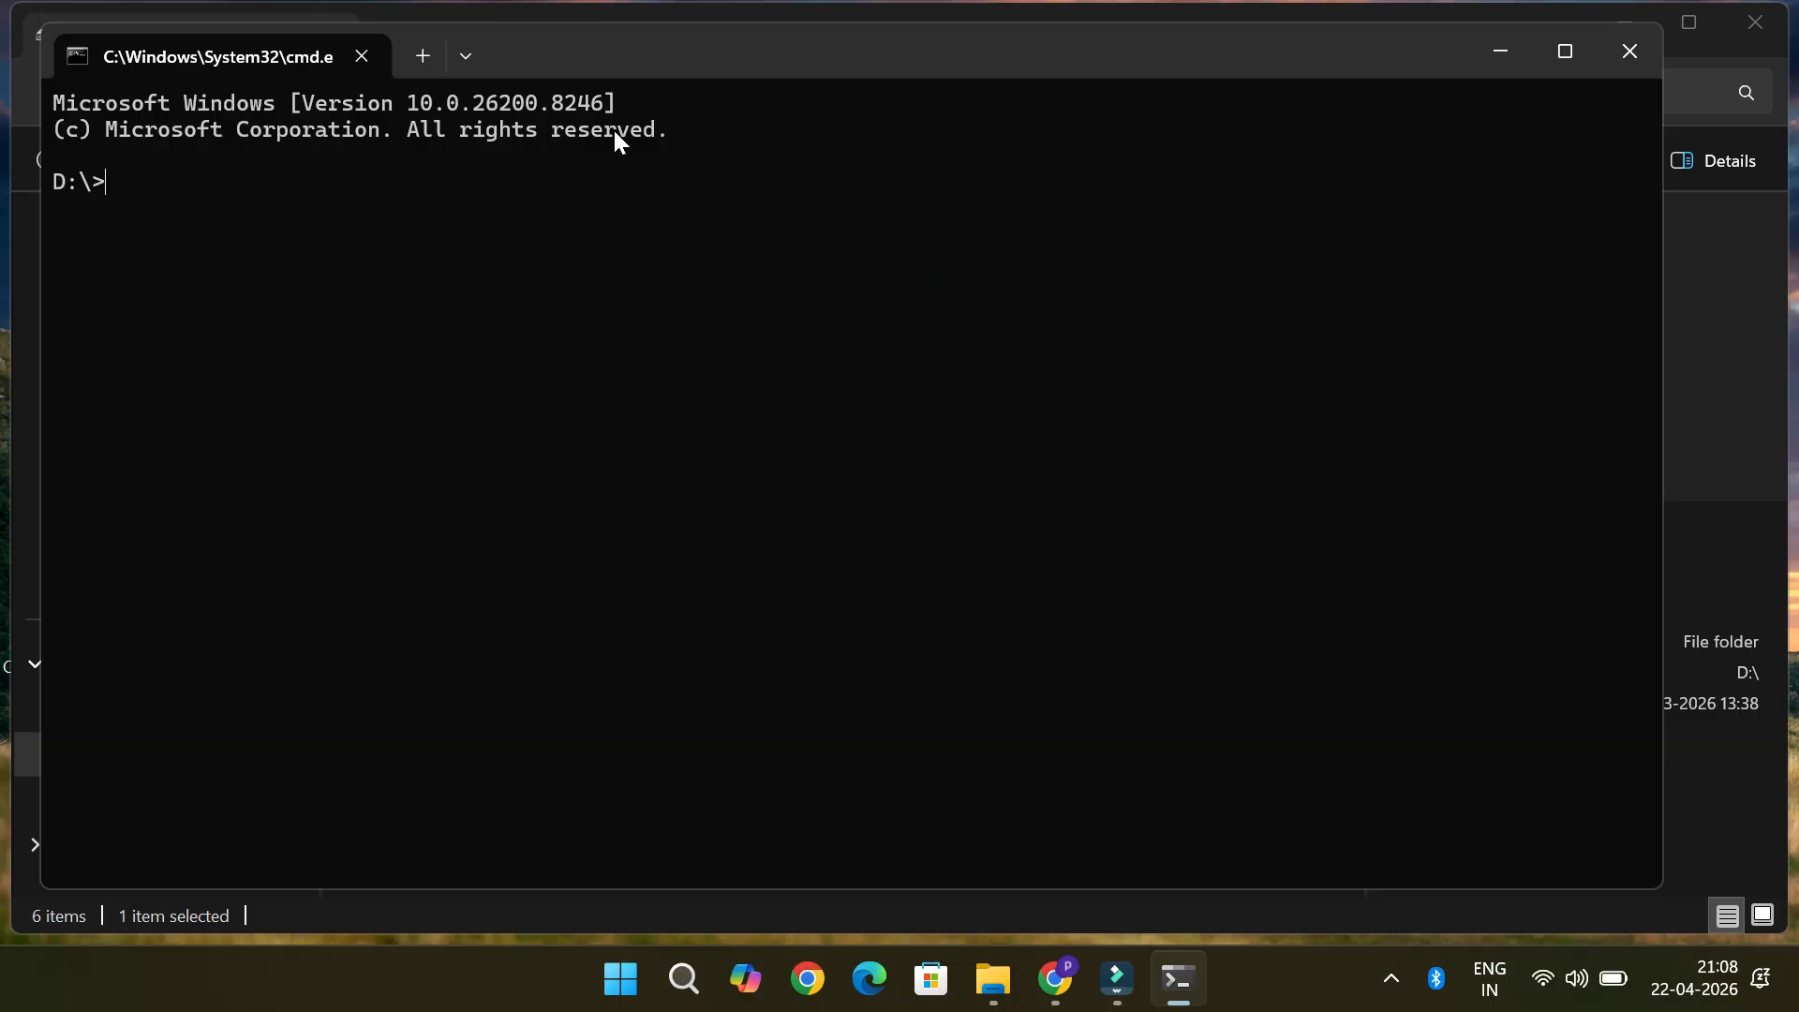
pyautogui.click(132, 181)
pyautogui.write('attrib +h +s +r p')
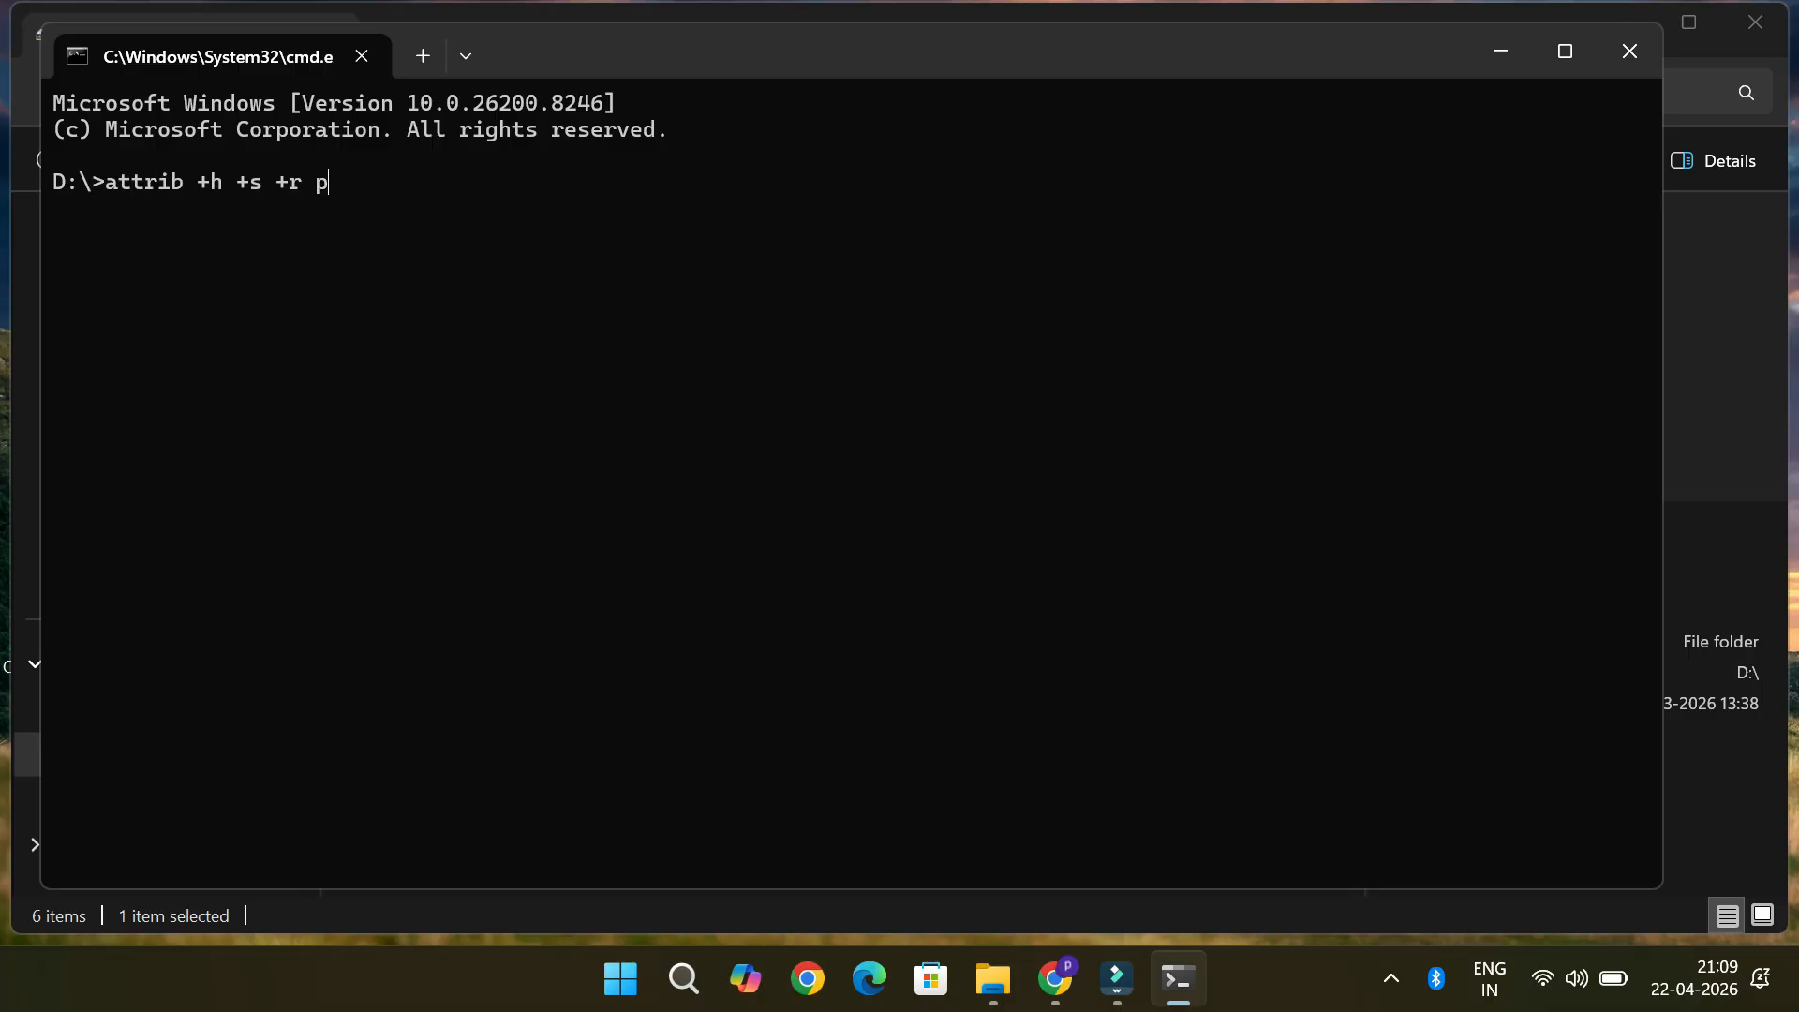
pyautogui.write('hotos')
# Run the attrib command to hide photos, then show Local Disk (C:) in Explorer
pyautogui.click(1498, 52)
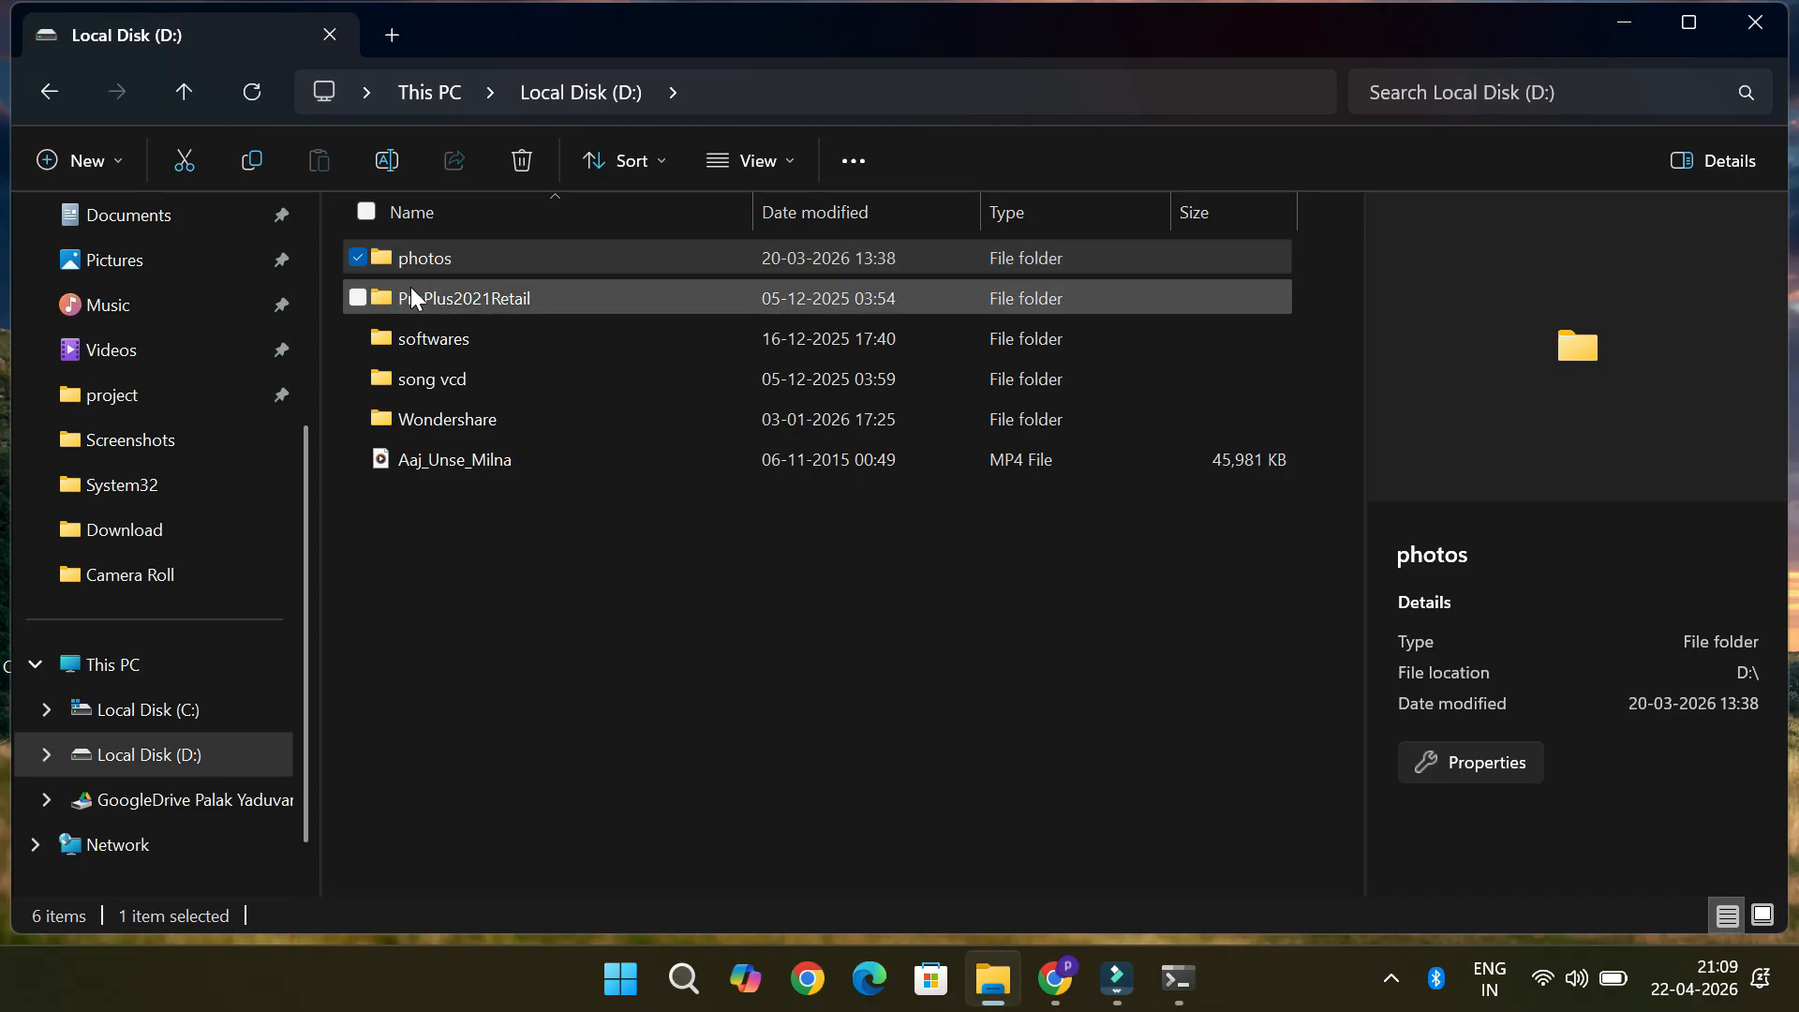
pyautogui.hotkey('alt', 'Tab')
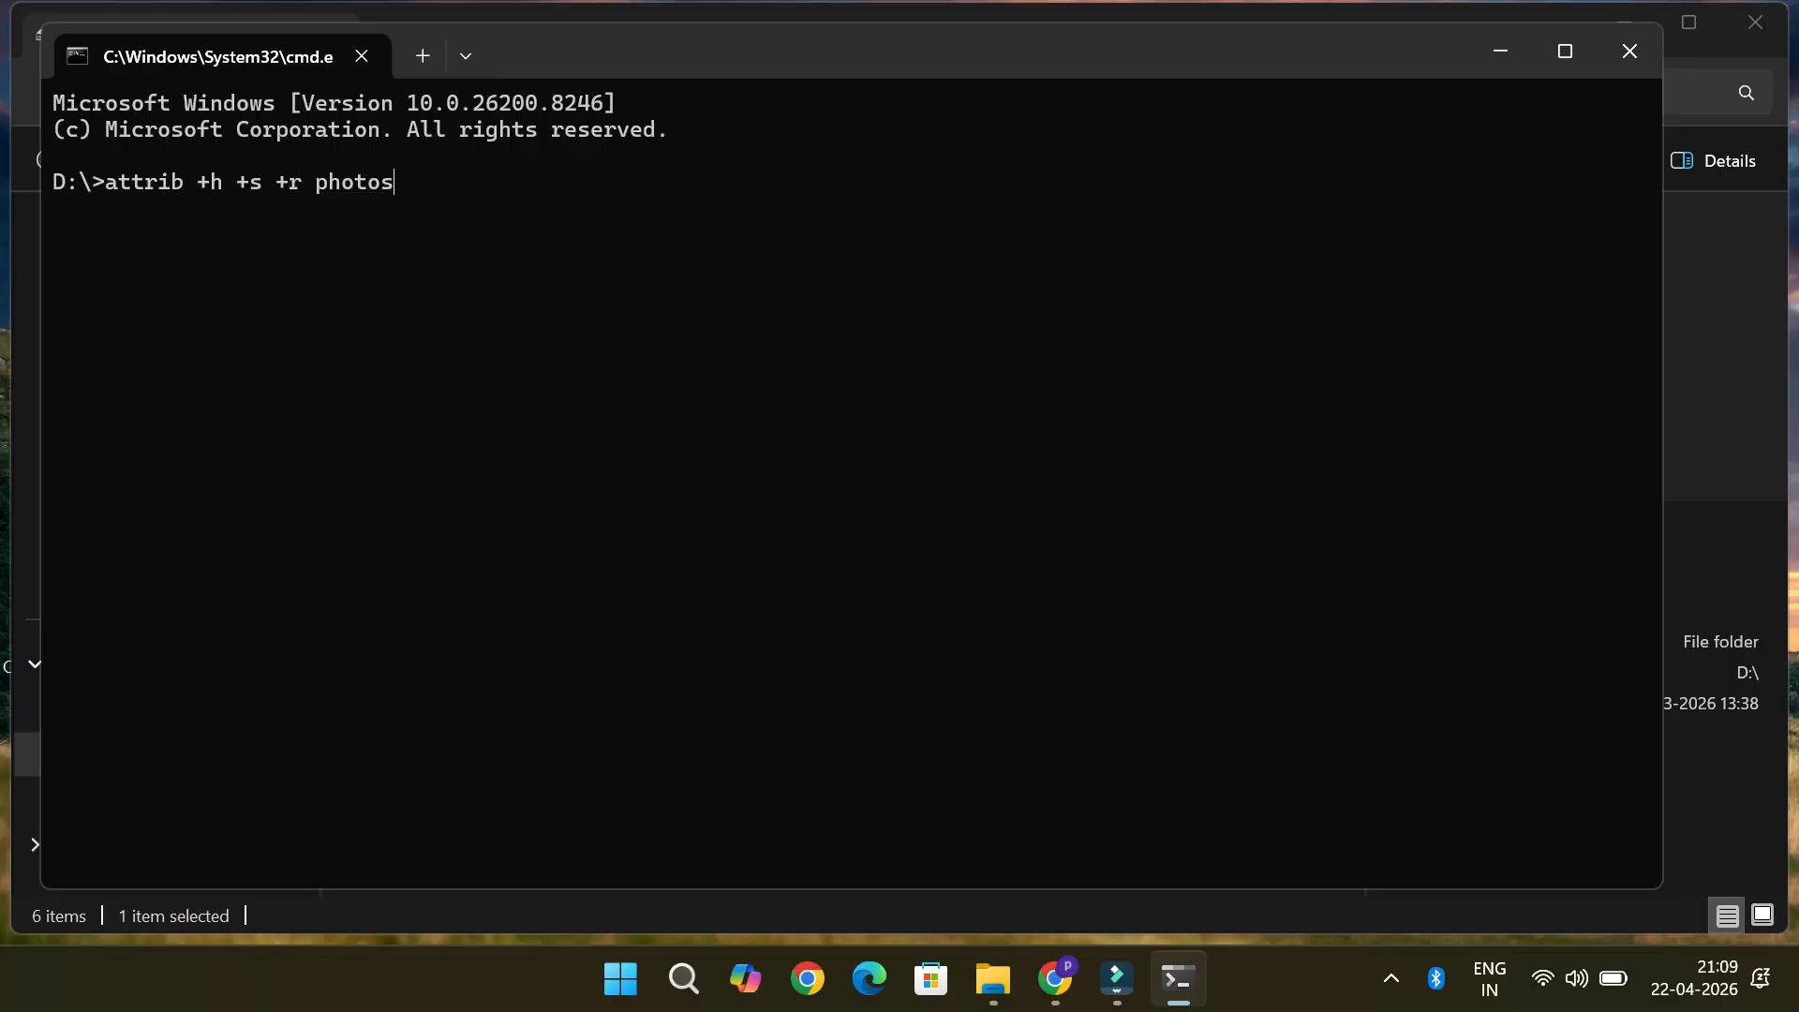
pyautogui.press('Return')
pyautogui.click(153, 720)
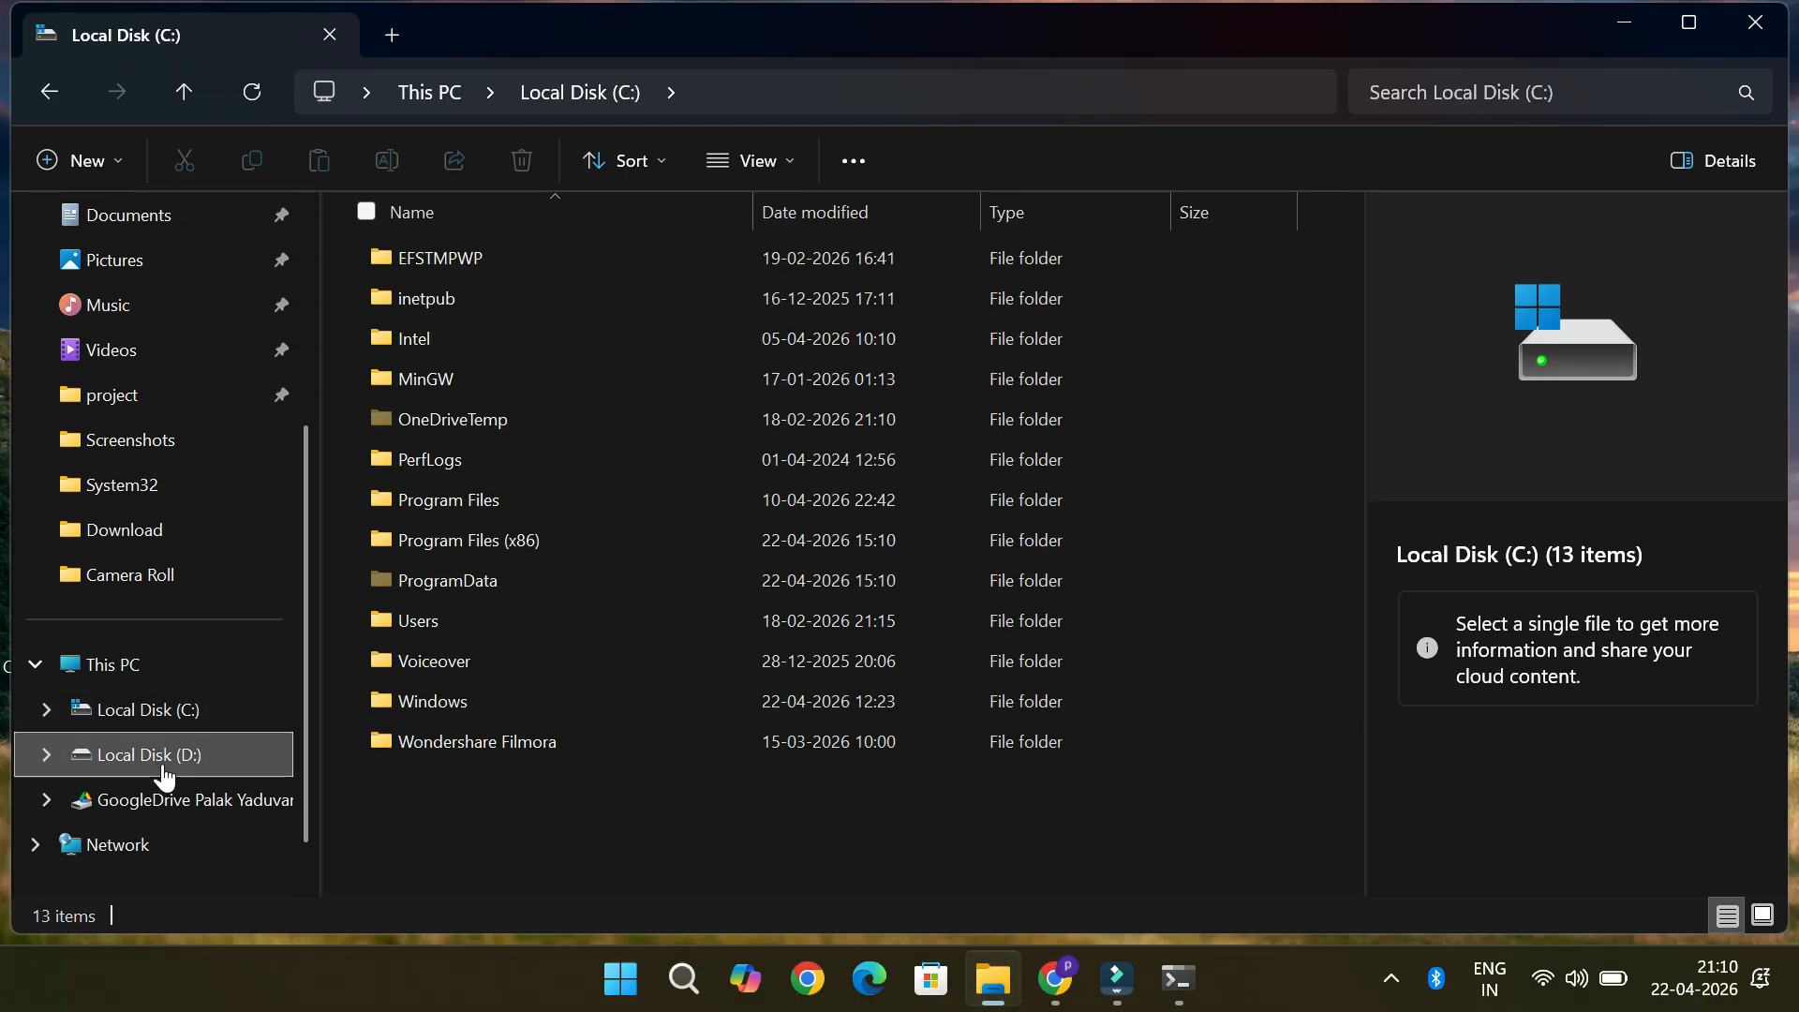
# Confirm that photos is gone from the D: listing (5 items) and return to the console
pyautogui.click(148, 756)
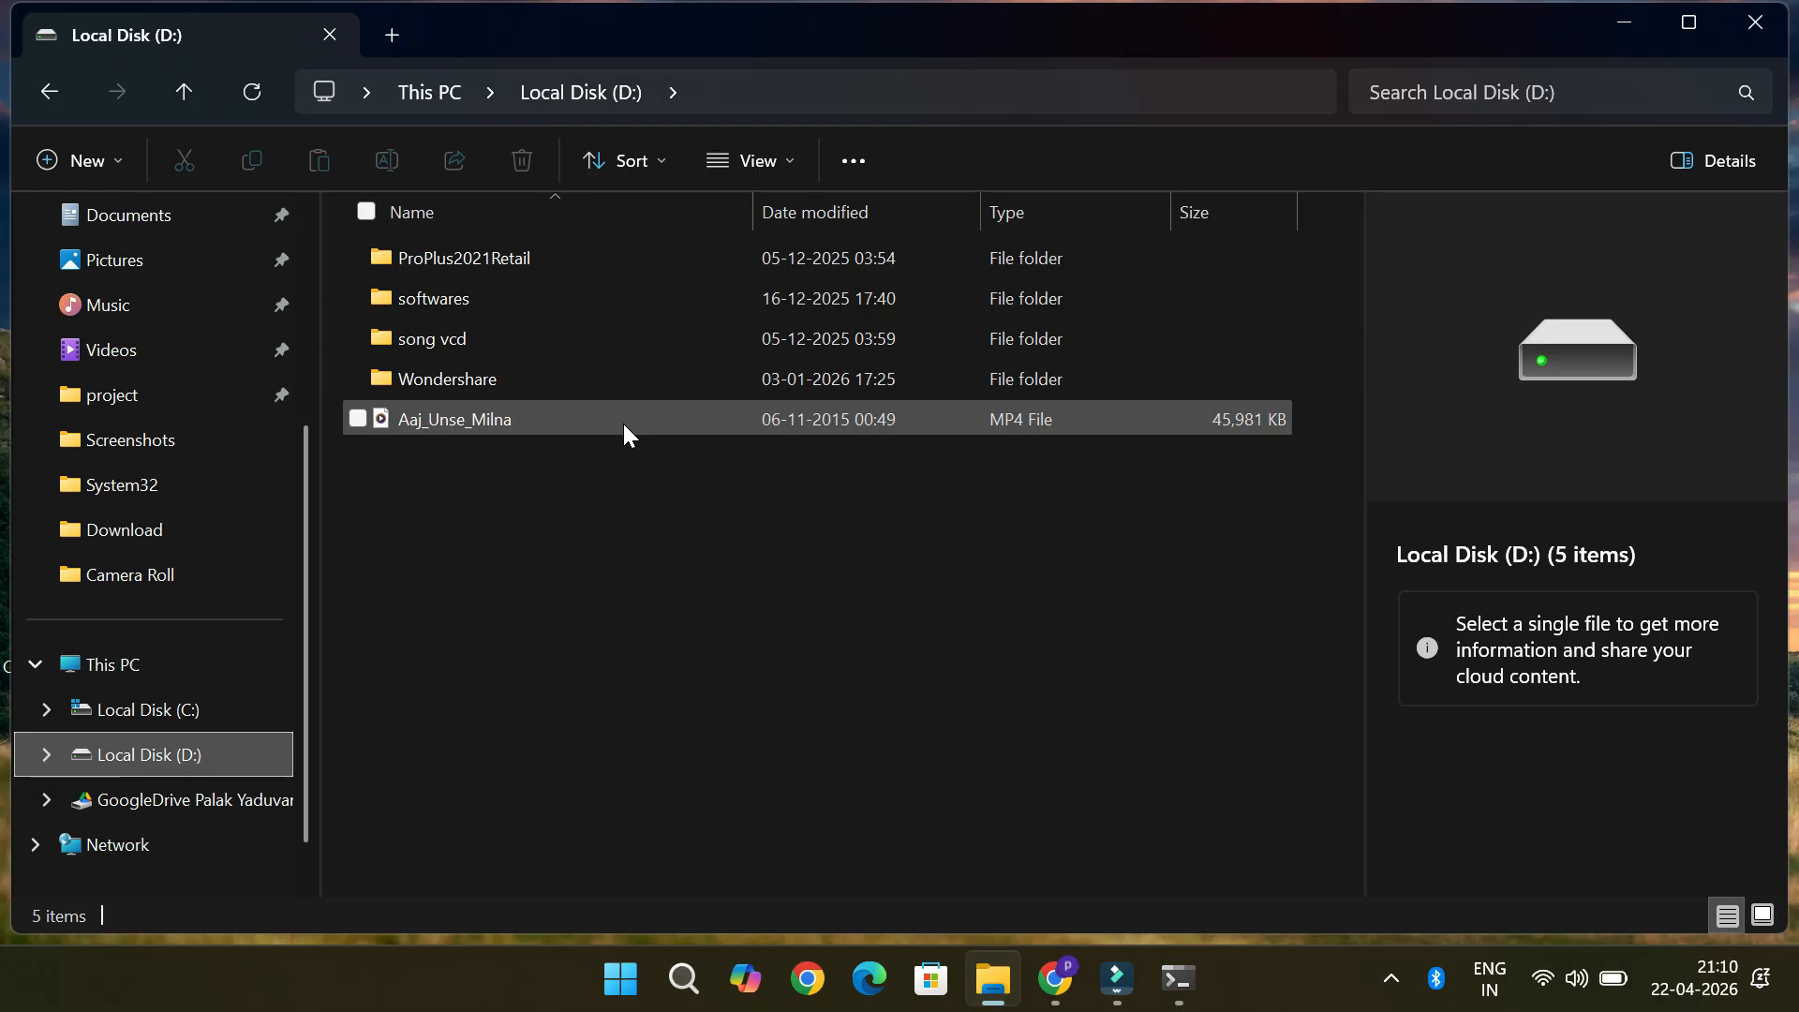
pyautogui.hotkey('alt', 'Tab')
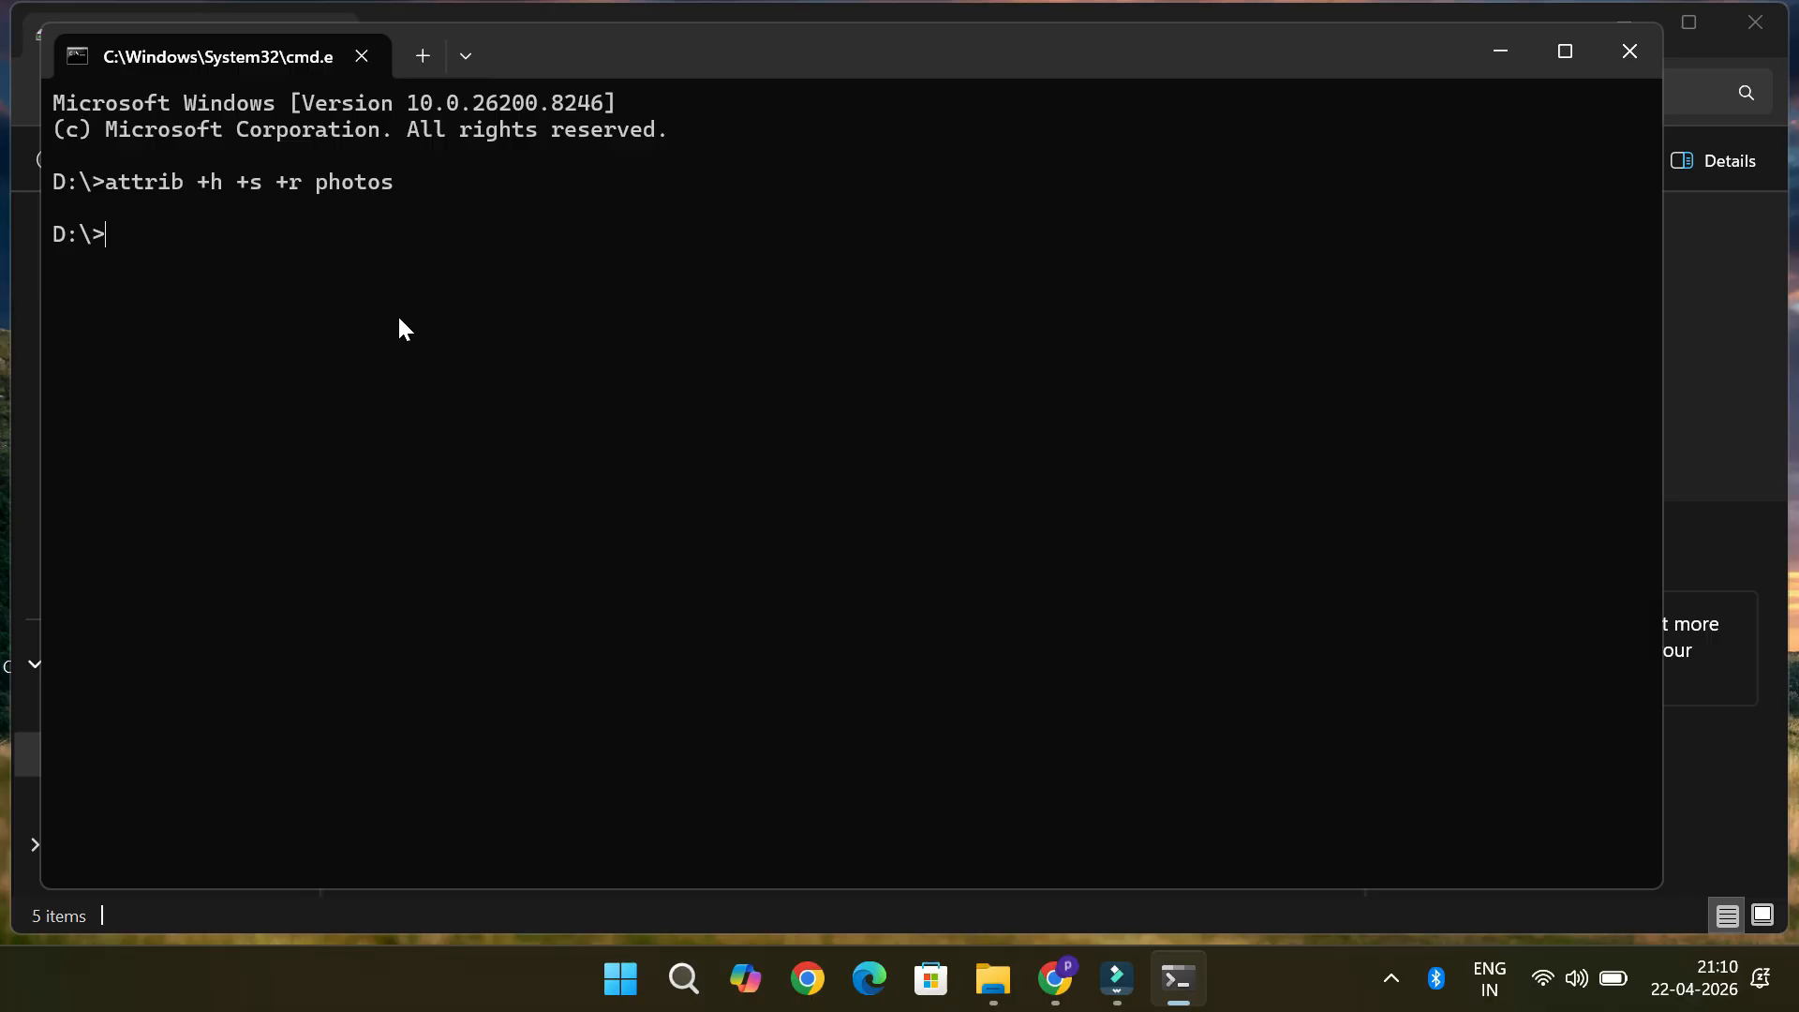
# Run attrib -h -s -r photos to clear the hidden, system and read-only attributes
pyautogui.write('attrib -h -s -r photos')
pyautogui.press('Return')
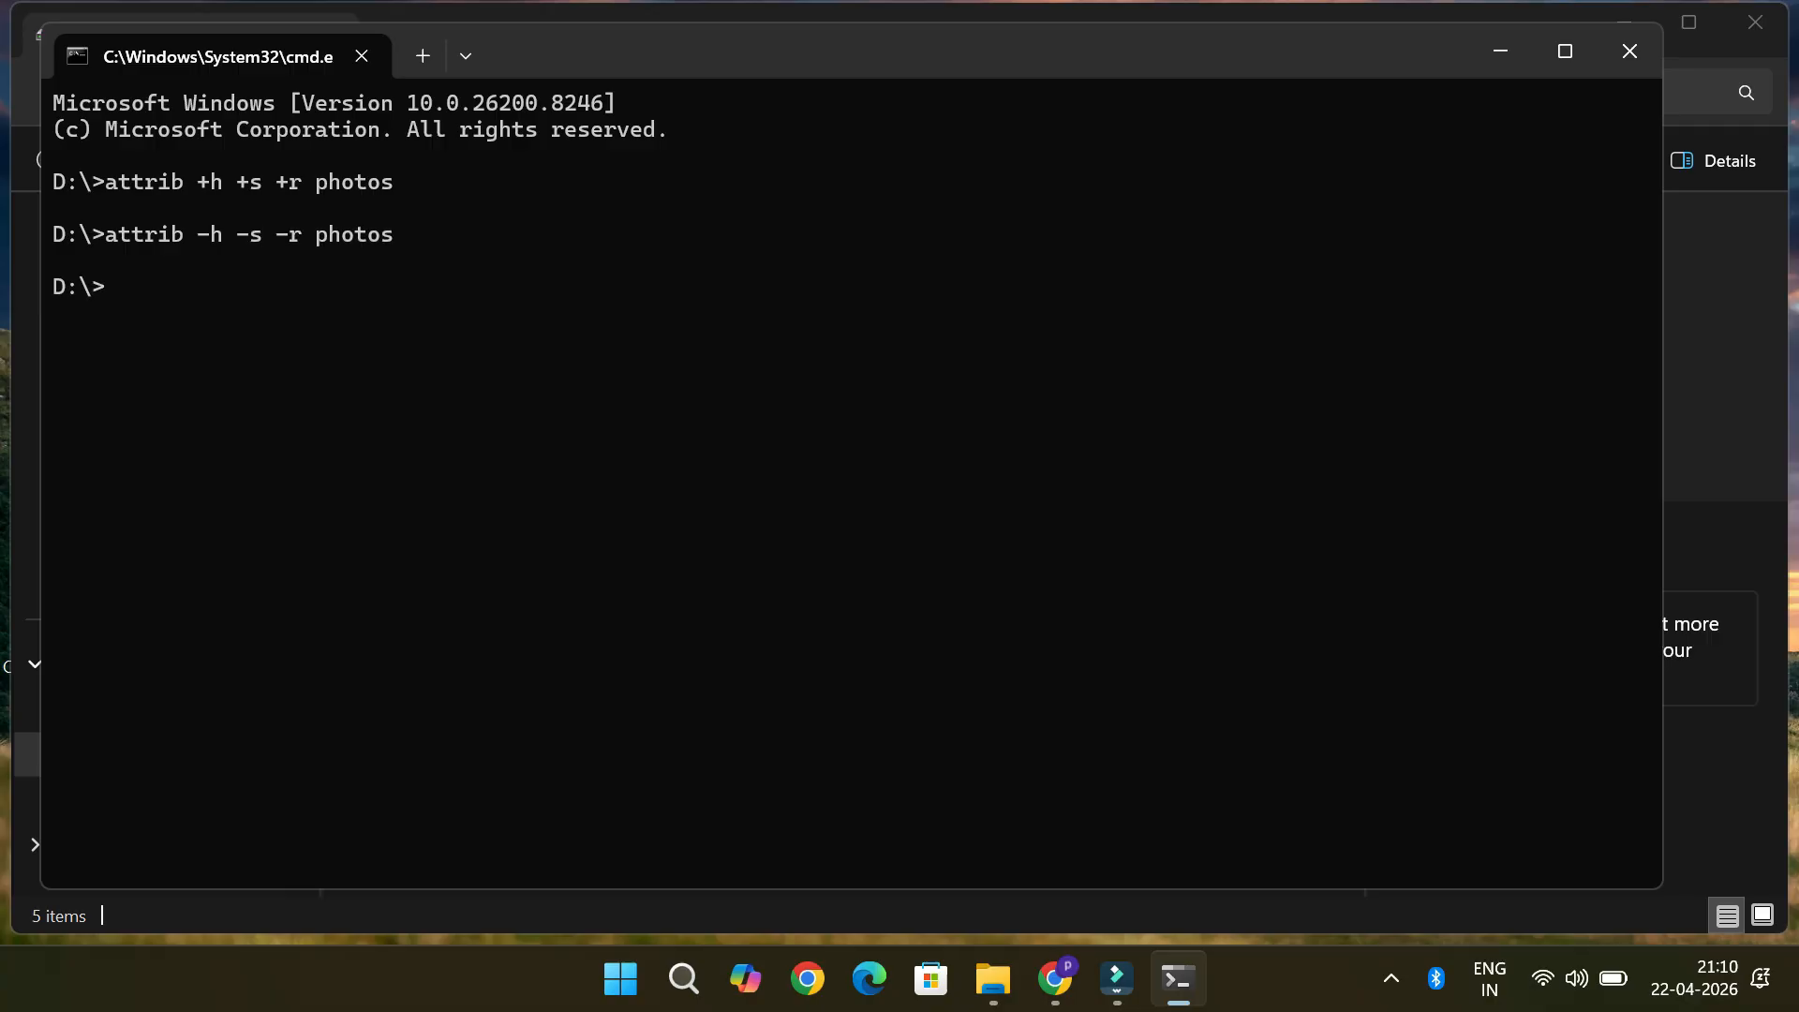
# Check that the photos folder is back in Explorer's D: listing
pyautogui.click(1518, 61)
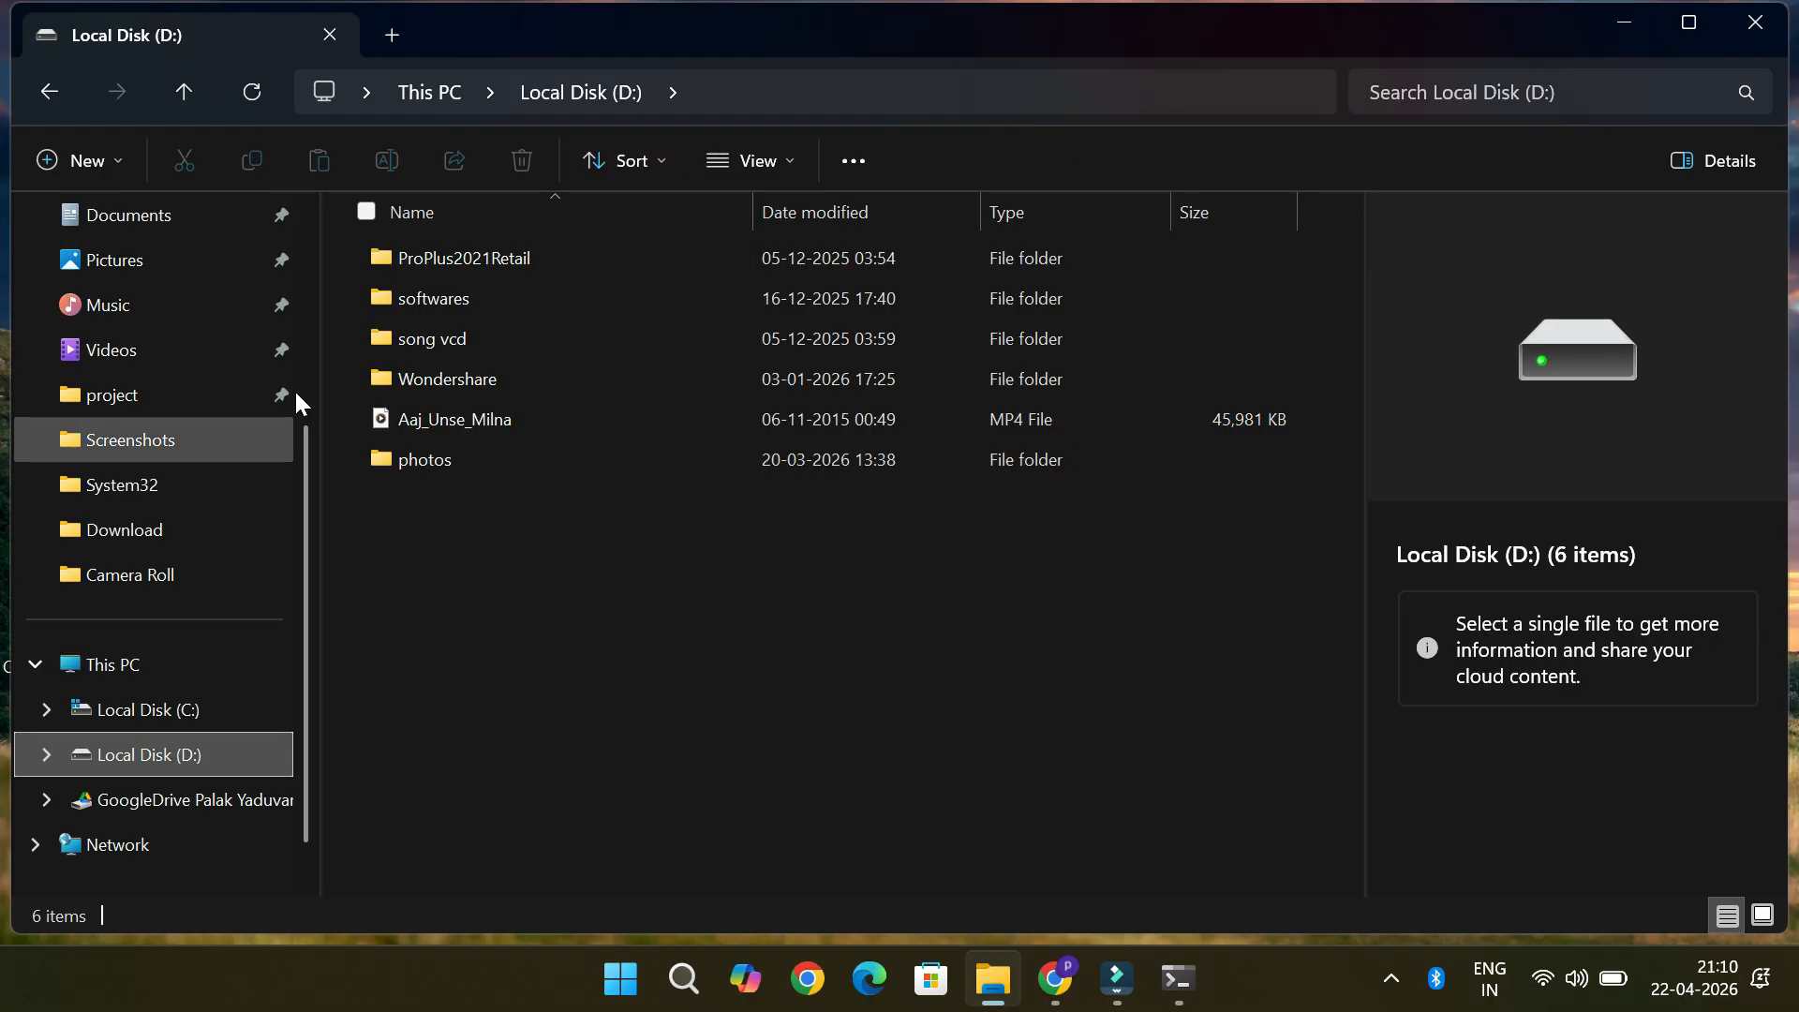
pyautogui.click(447, 456)
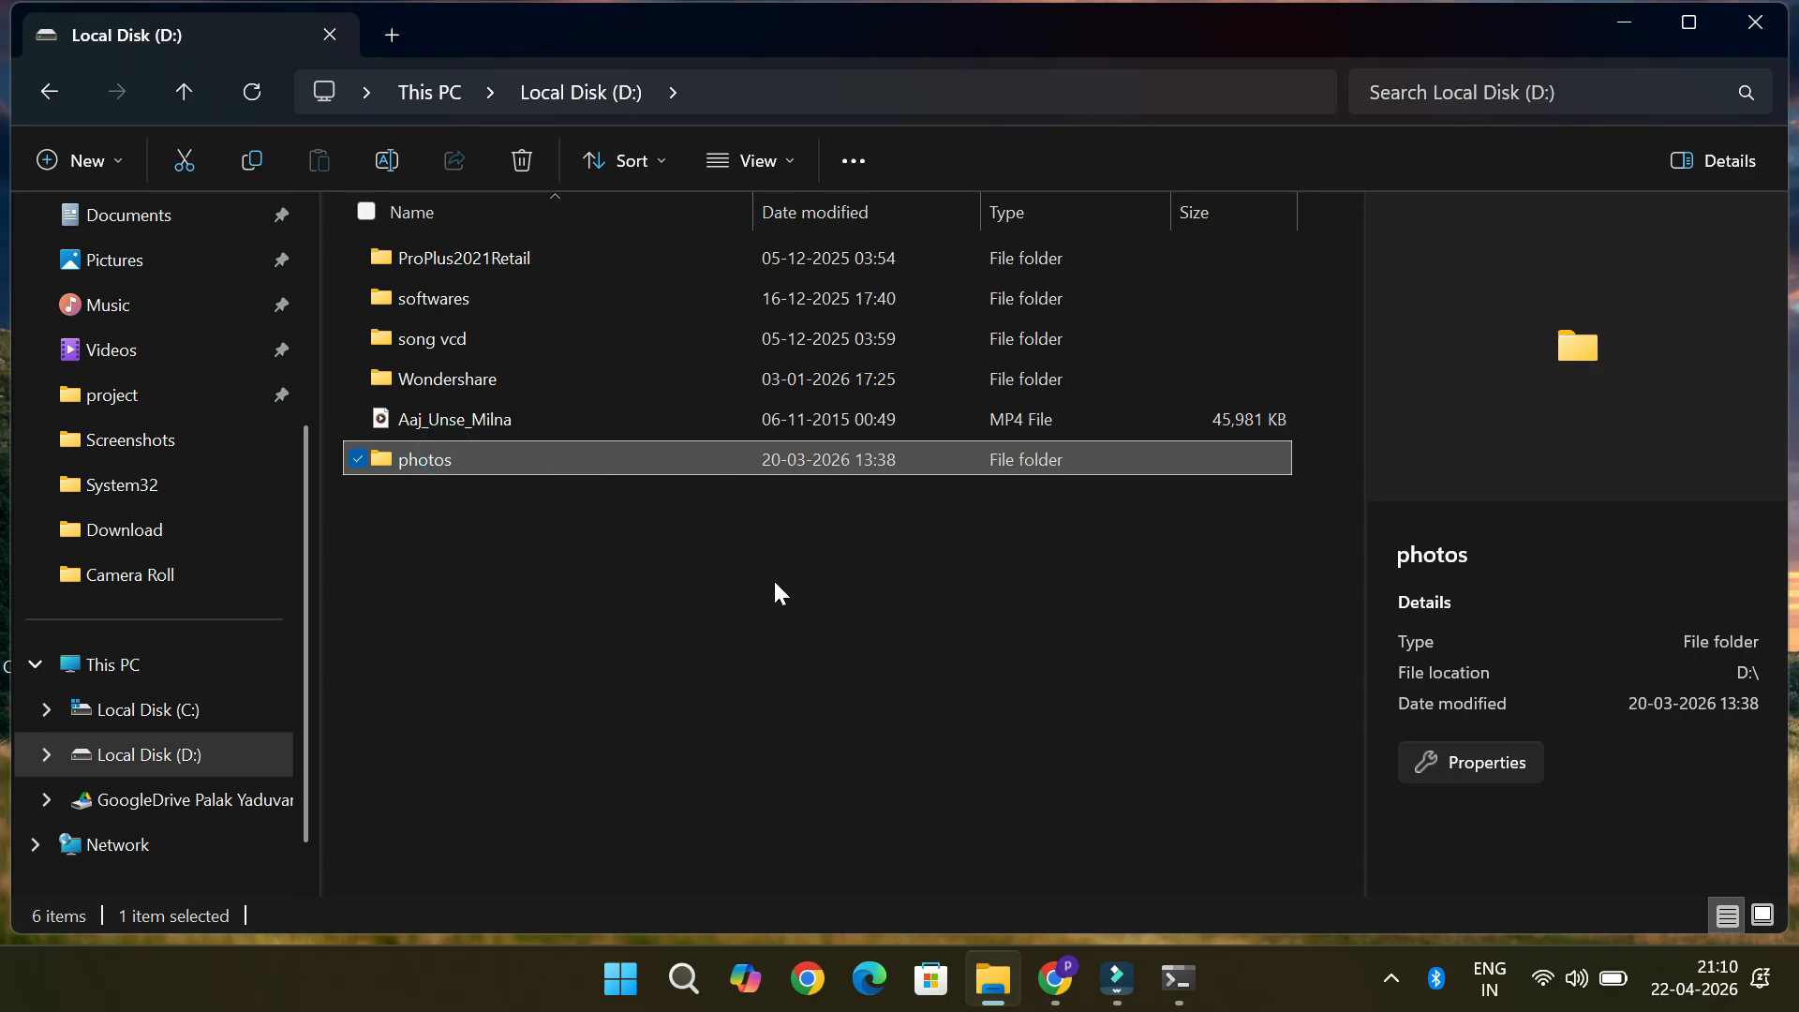
pyautogui.click(960, 643)
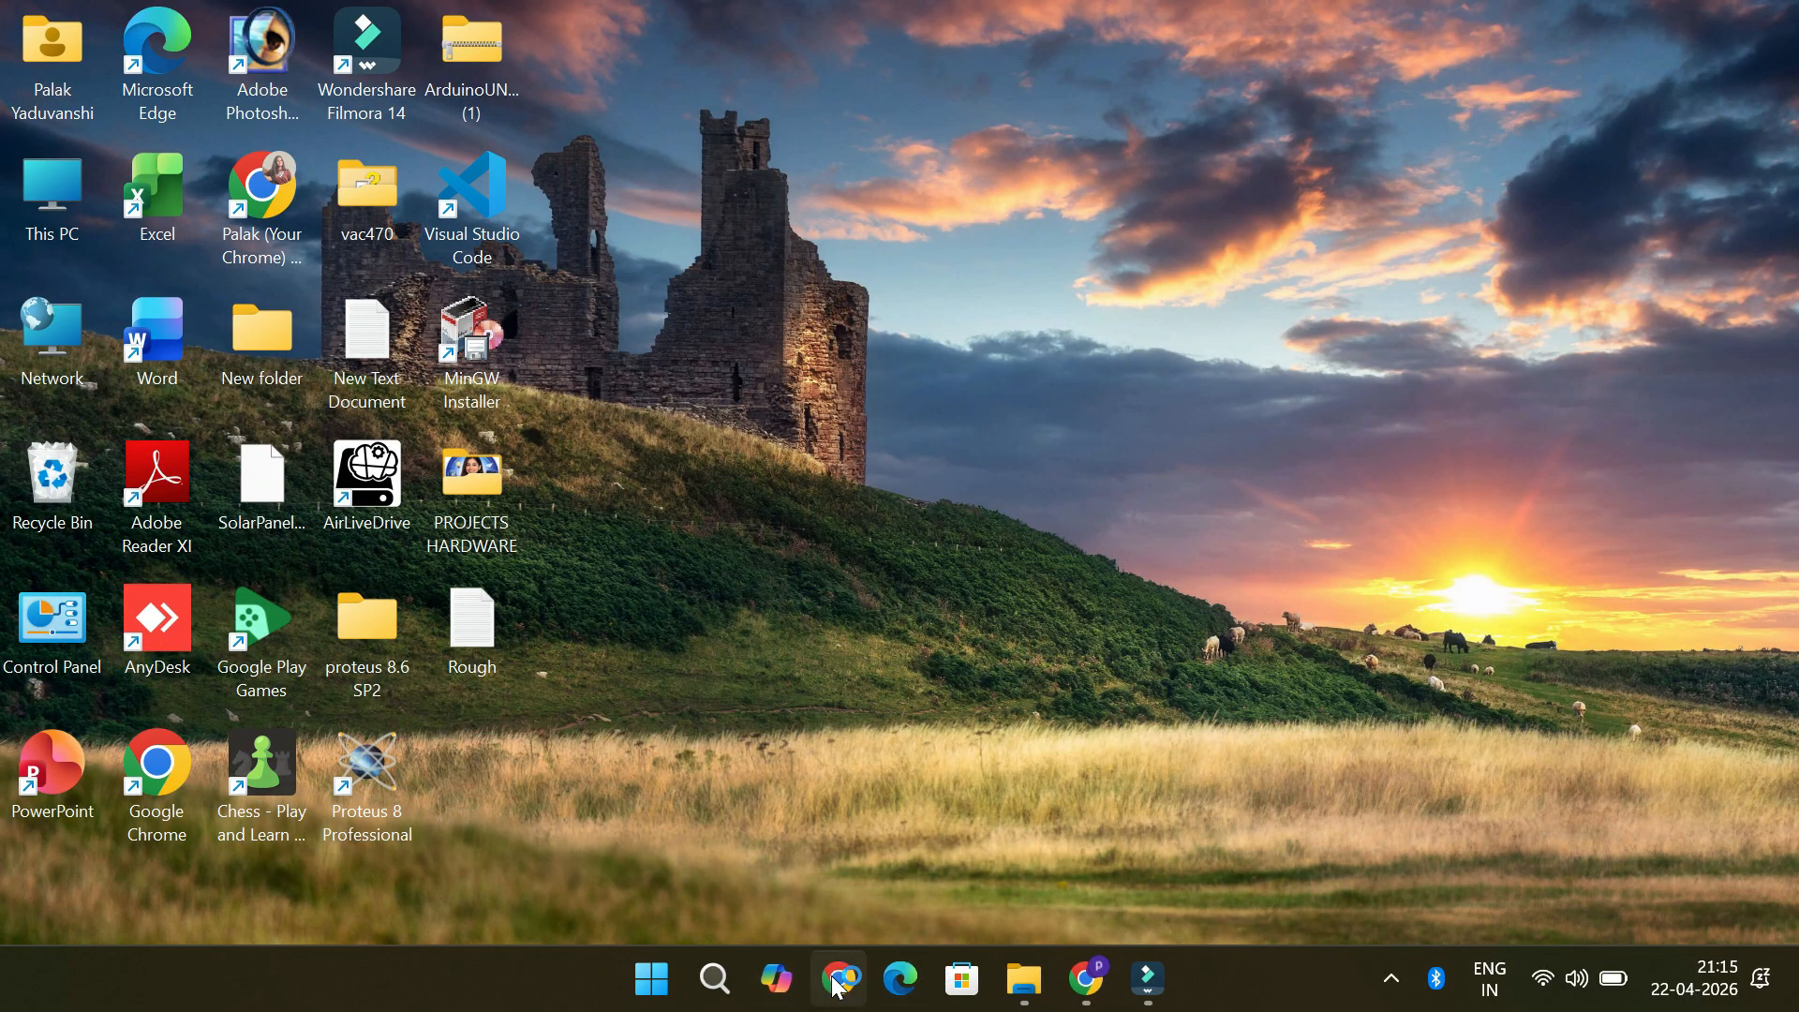
# Search Google for a free SecretFolder download and open the Uptodown result
pyautogui.click(840, 986)
pyautogui.write('secret folder f')
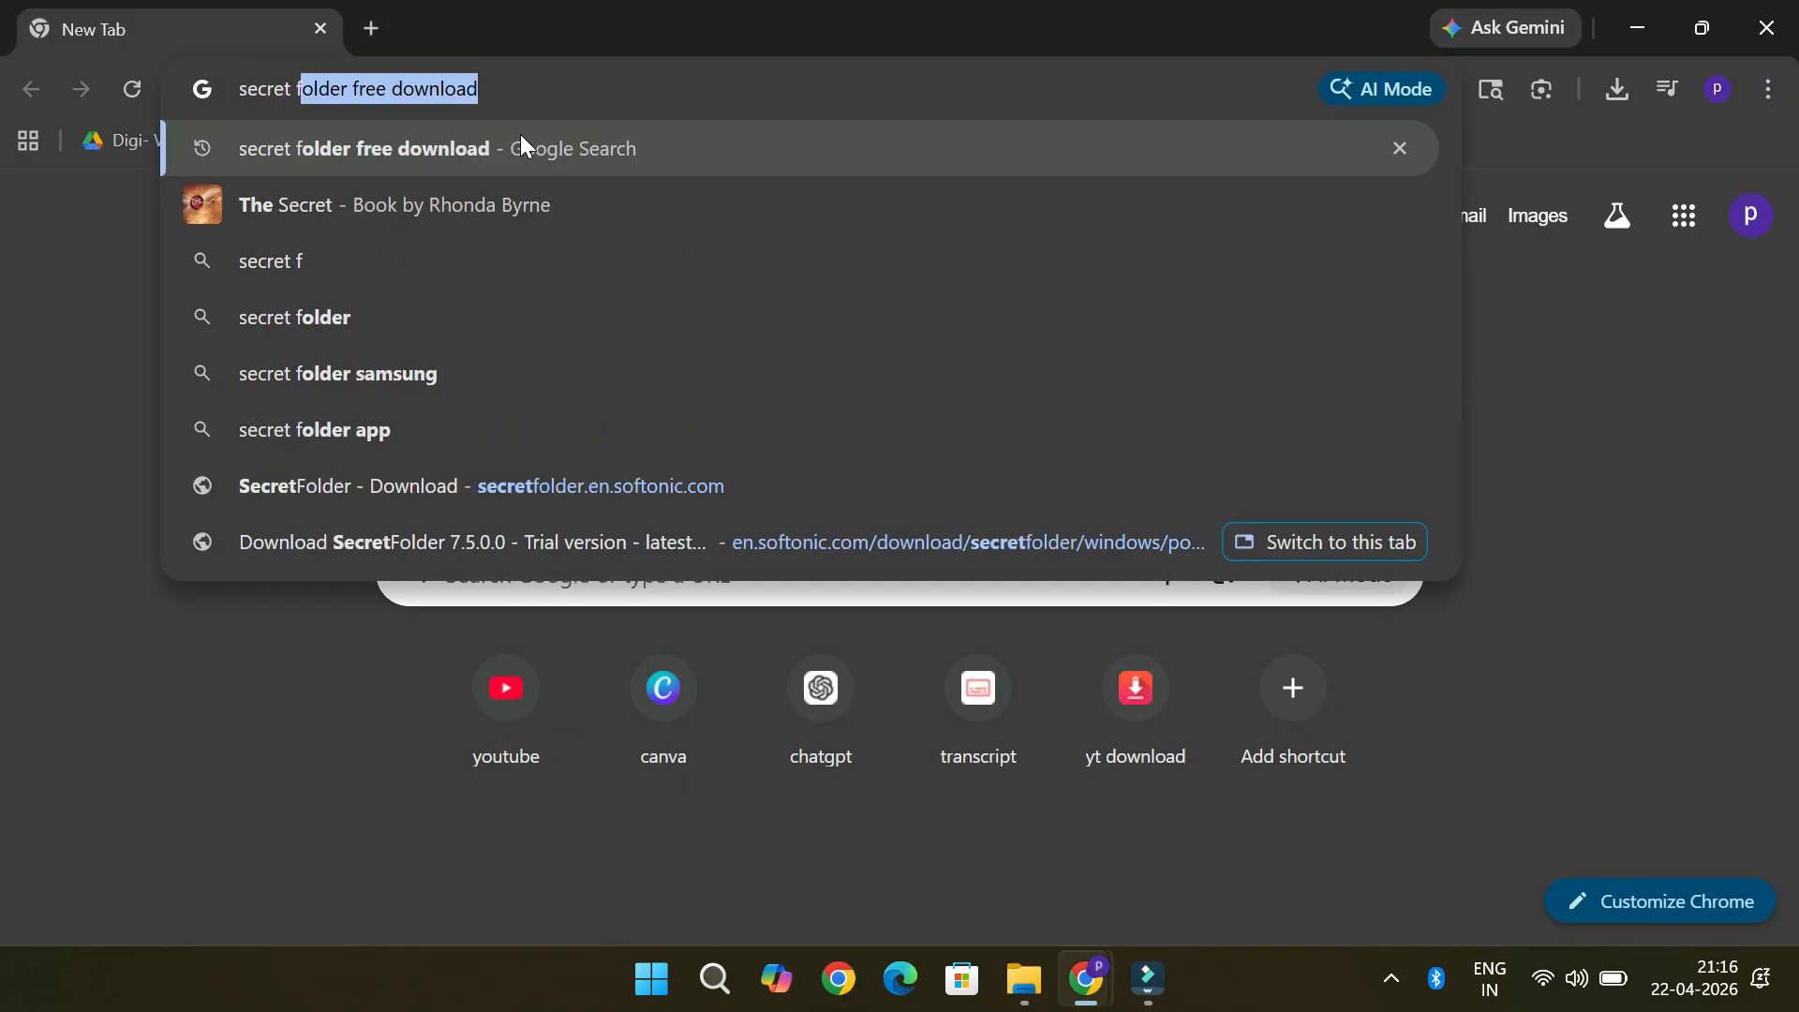
pyautogui.click(581, 150)
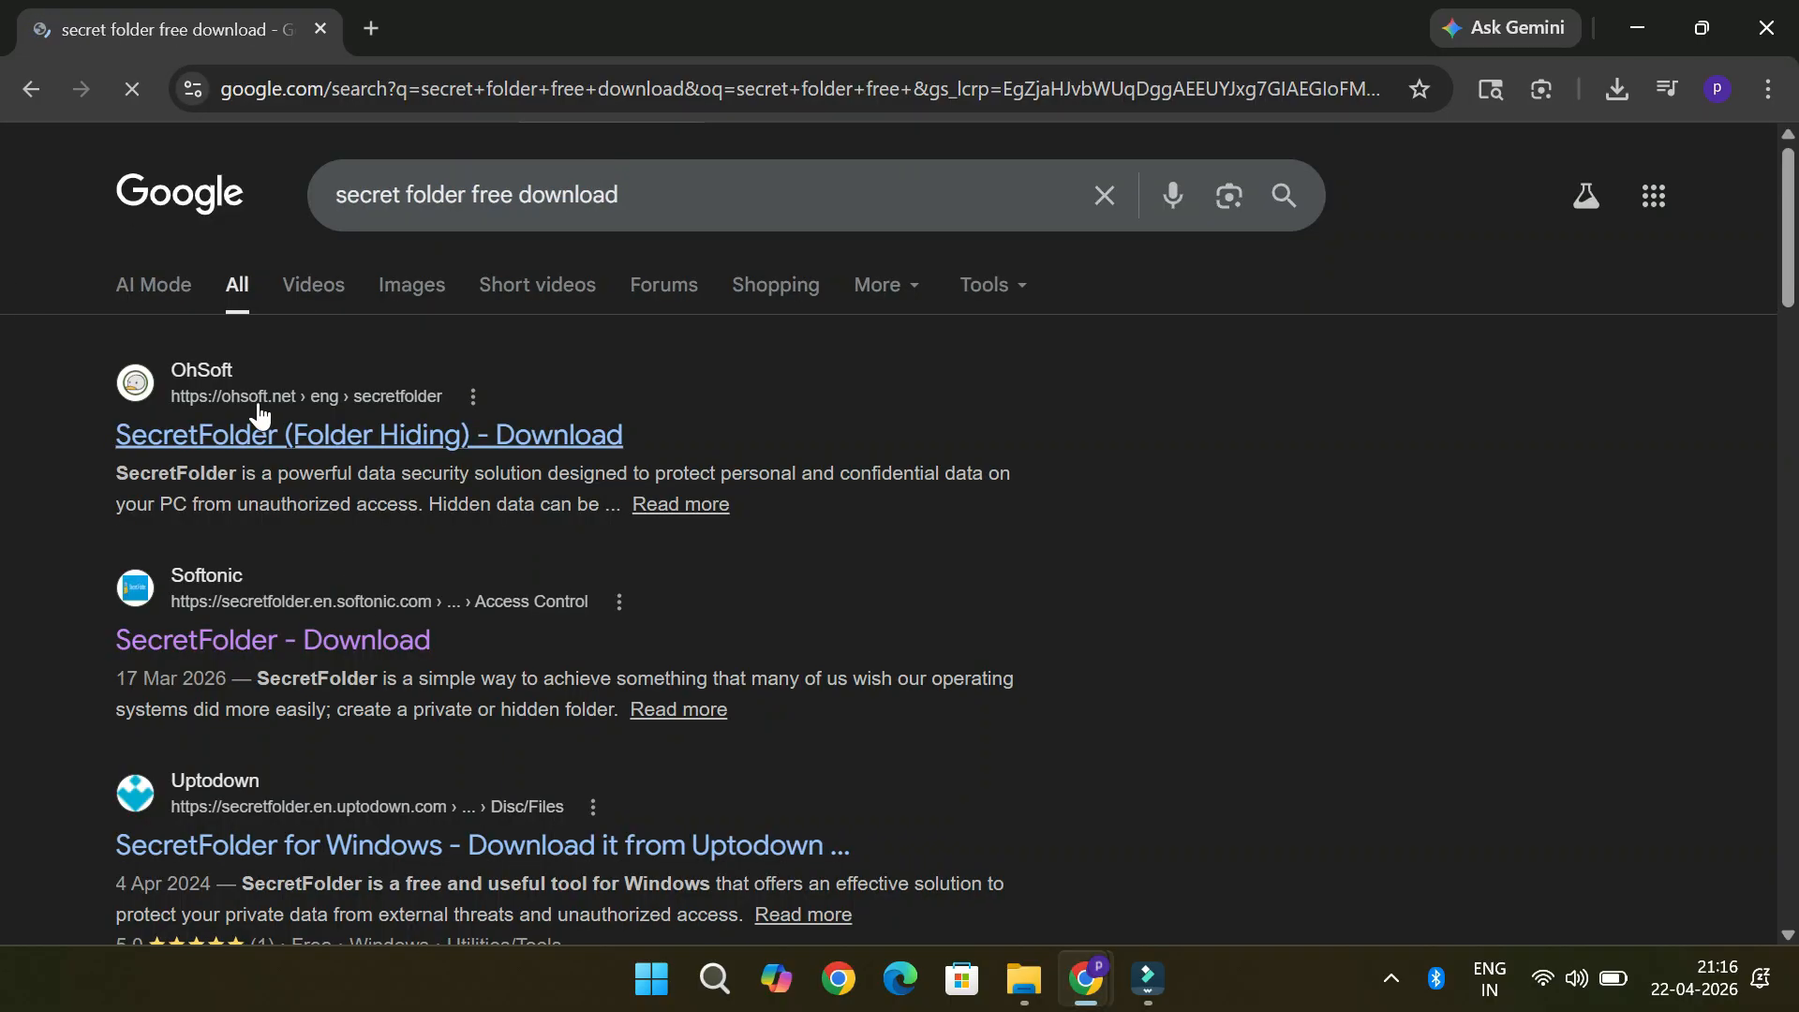
pyautogui.scroll(-2, 249, 656)
pyautogui.click(398, 705)
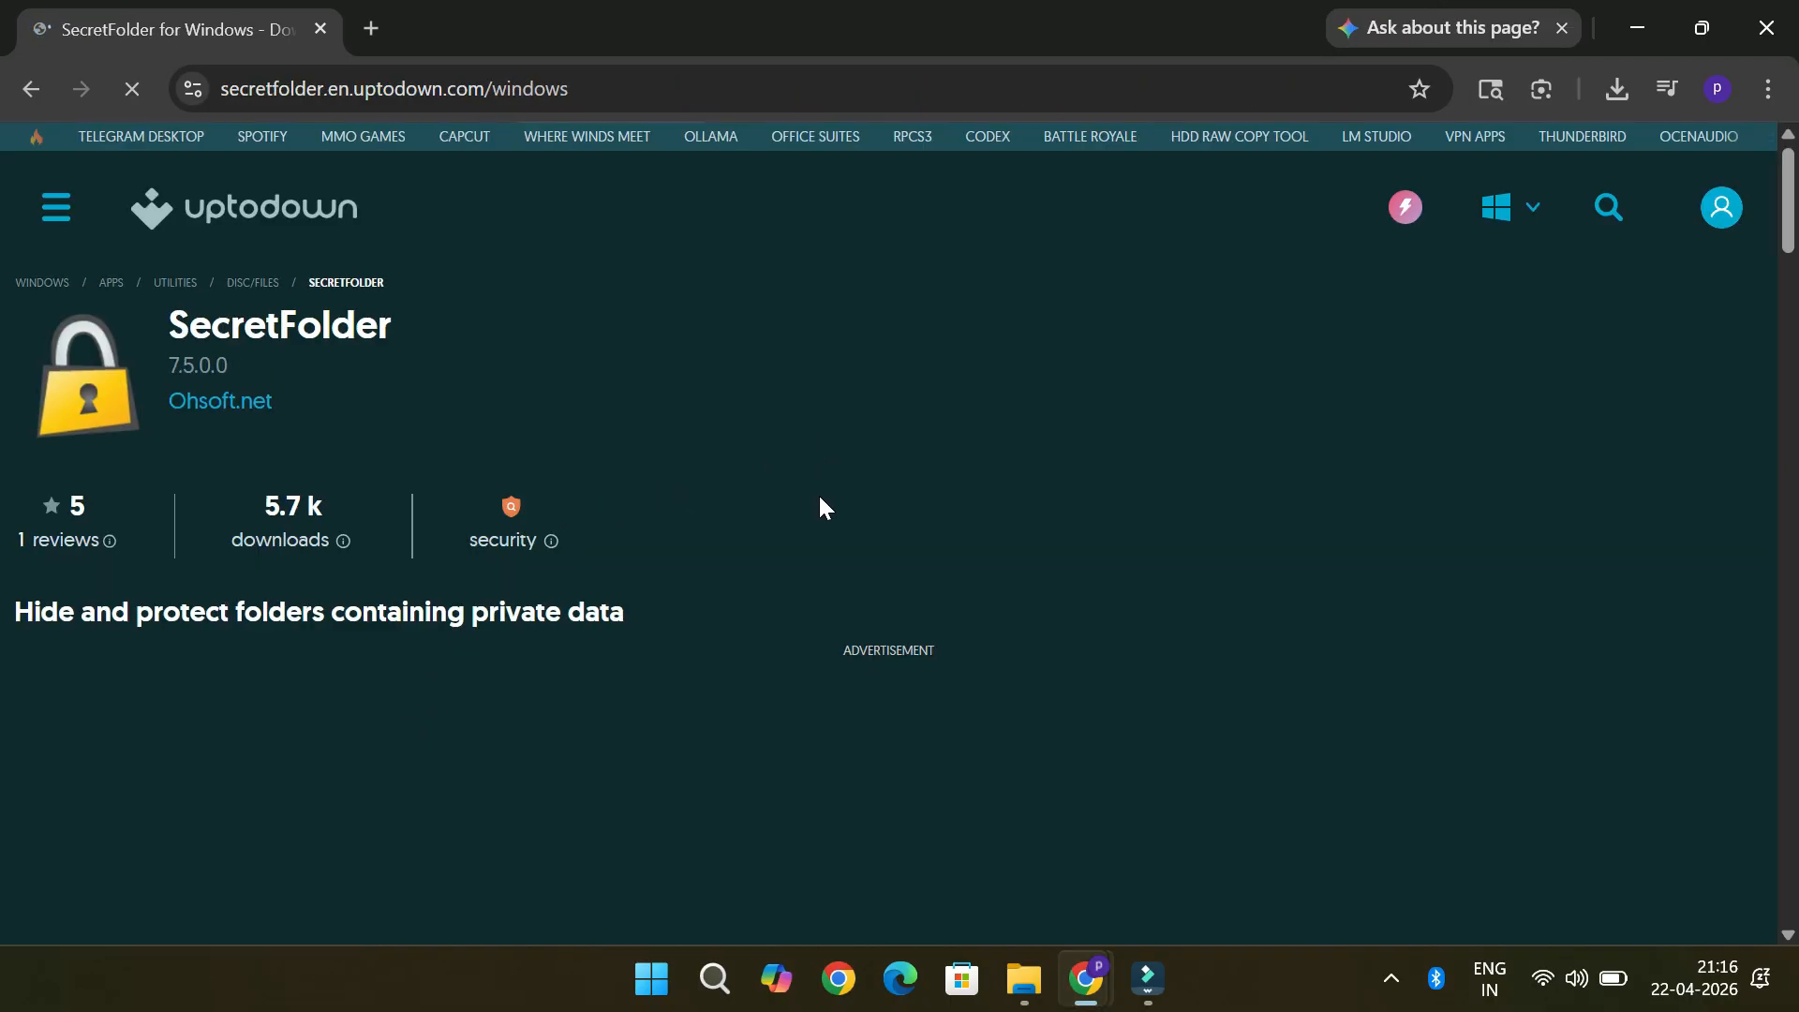
# Download the latest SecretFolder 7.5.0.0 installer from Uptodown
pyautogui.scroll(-2, 818, 493)
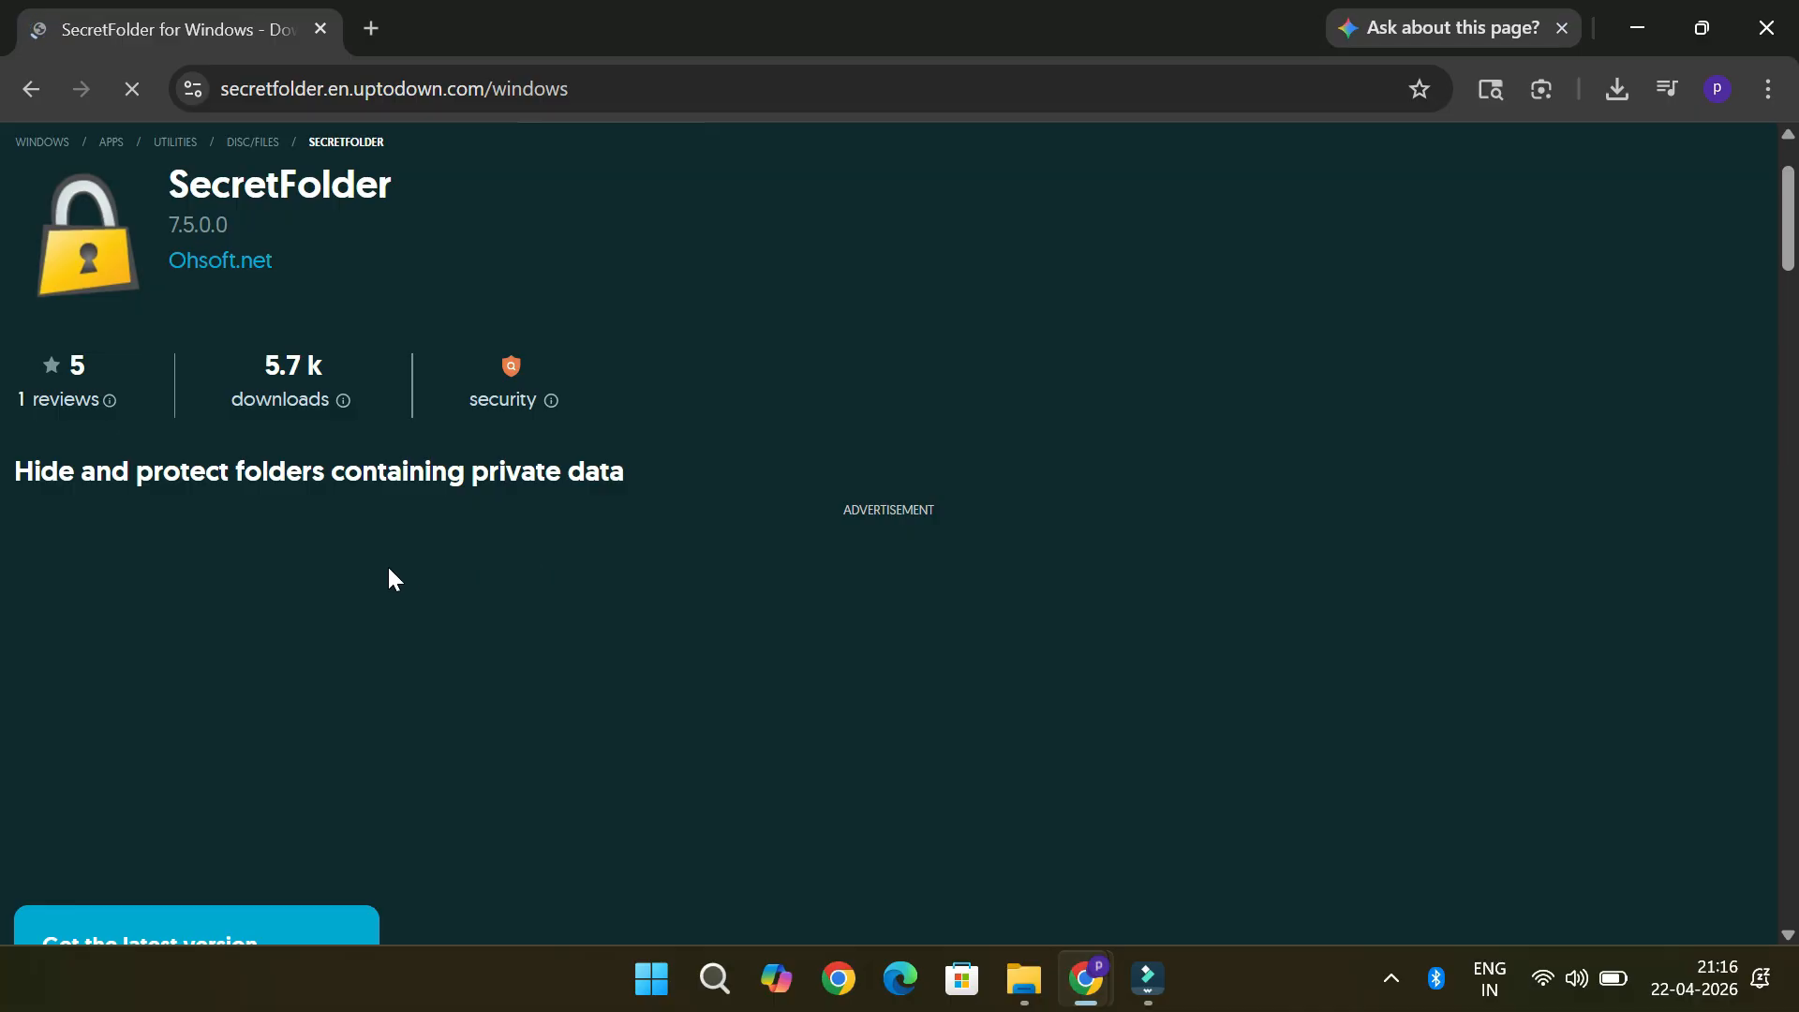
pyautogui.scroll(-5, 389, 574)
pyautogui.click(341, 558)
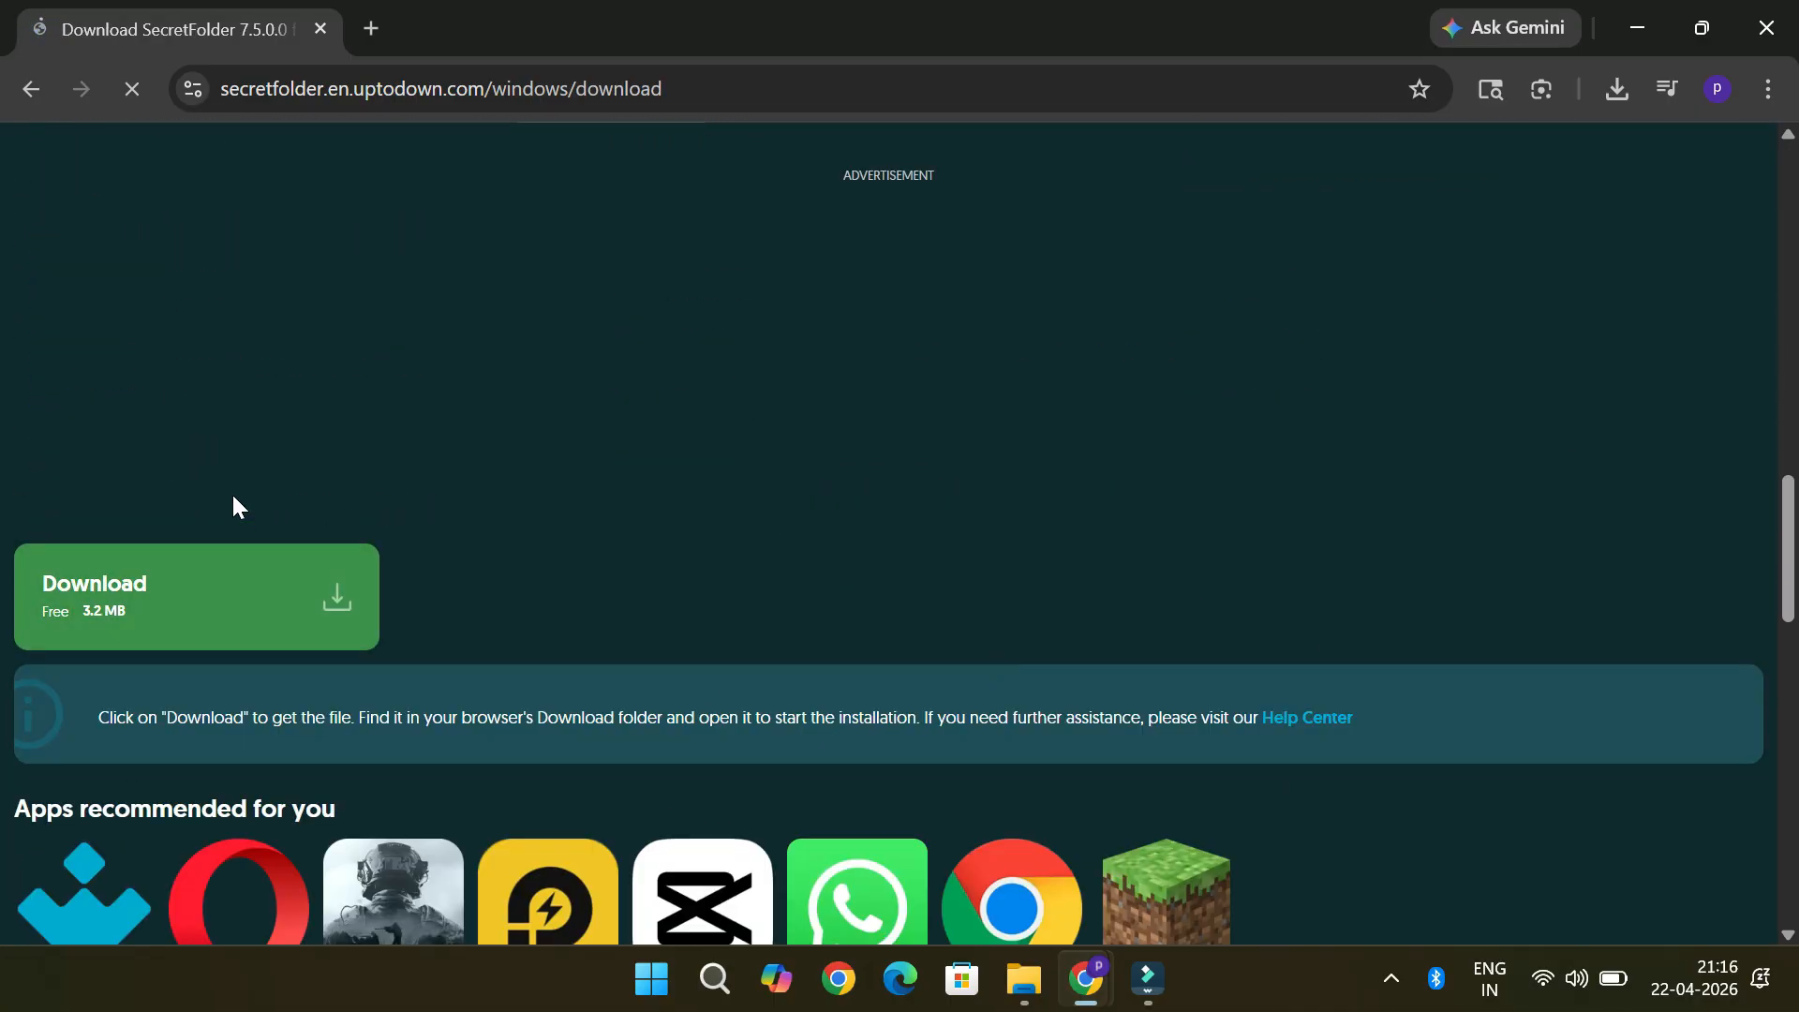
pyautogui.click(349, 607)
pyautogui.scroll(5, 1235, 295)
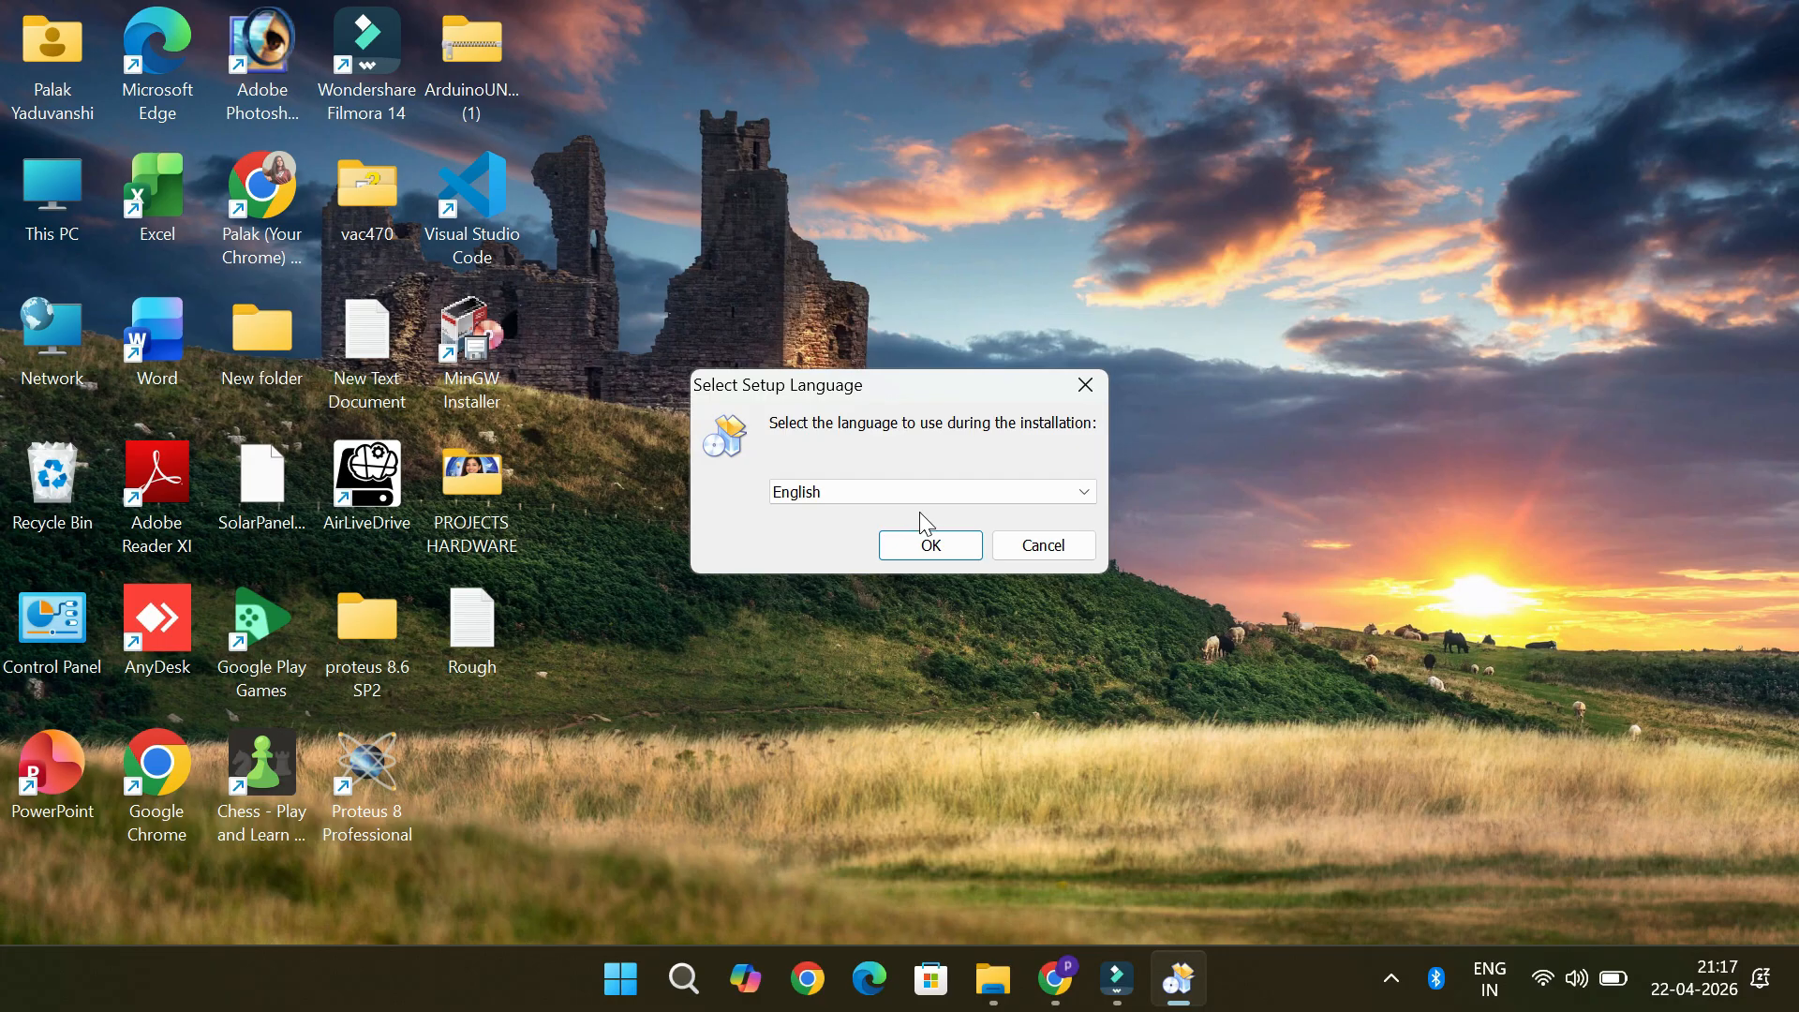
# Install SecretFolder in English, accepting the licence agreement and the indexing notice
pyautogui.click(939, 547)
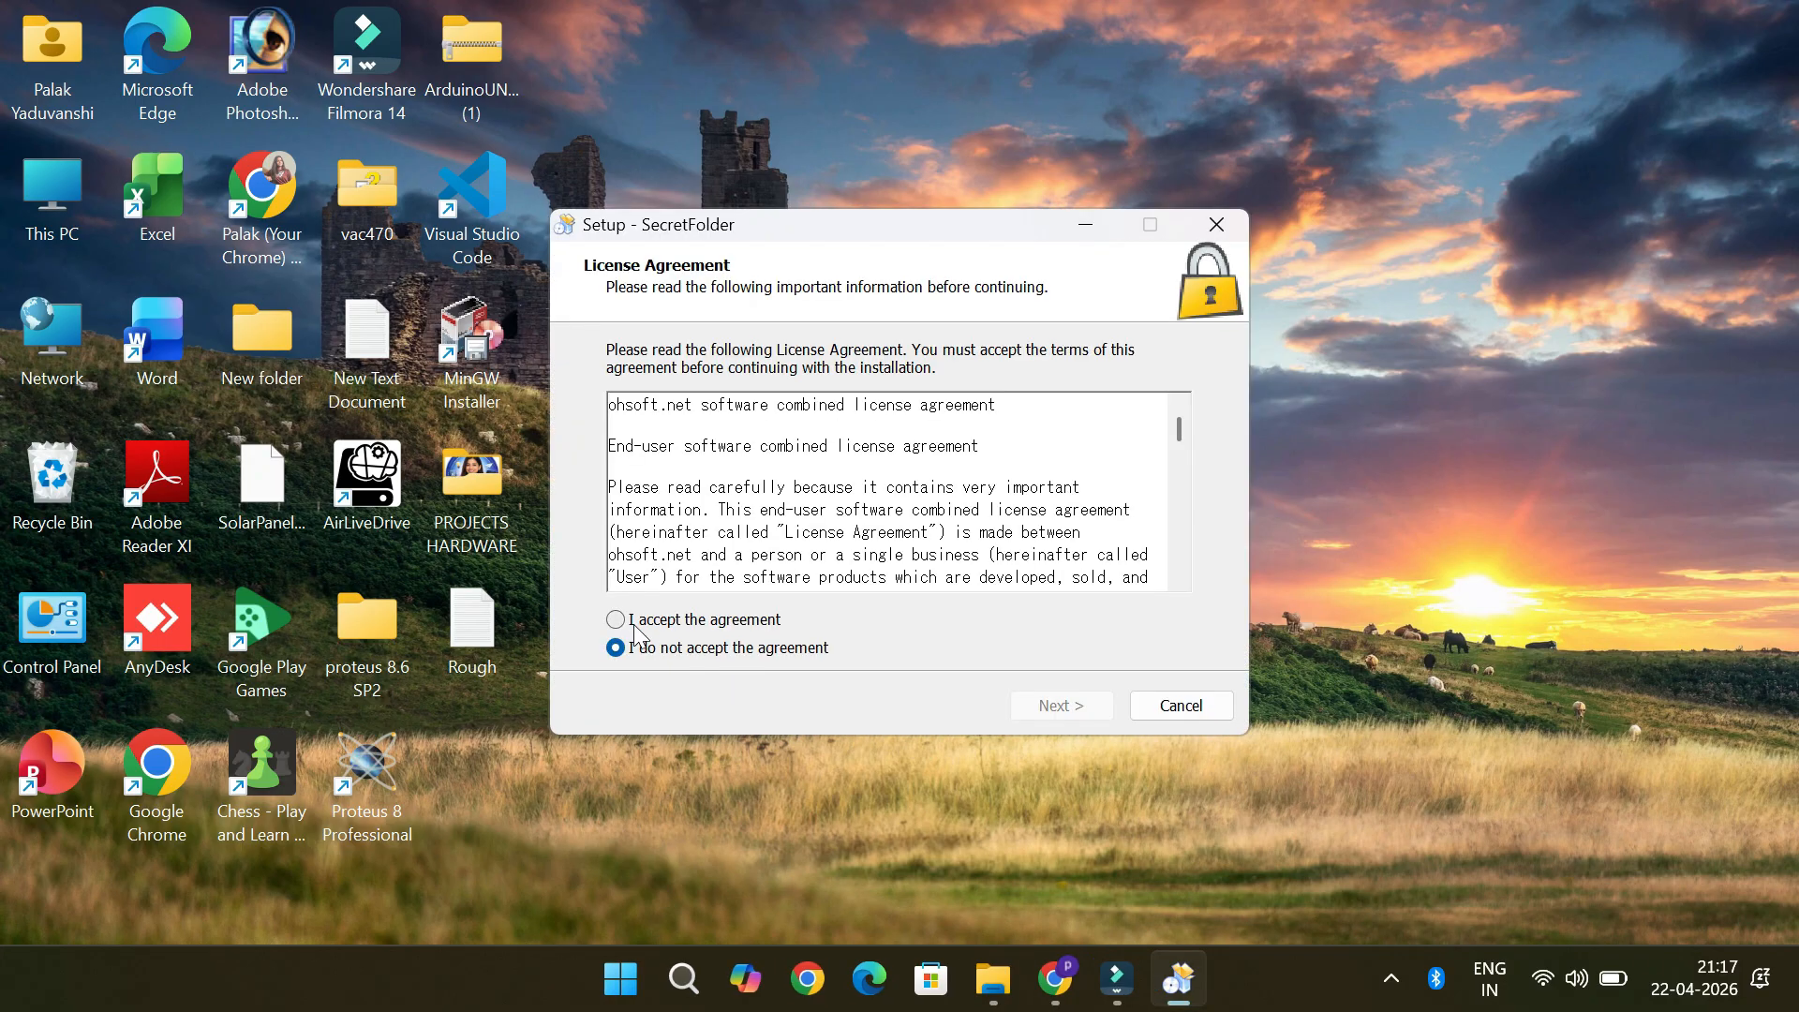
pyautogui.click(637, 622)
pyautogui.click(1049, 710)
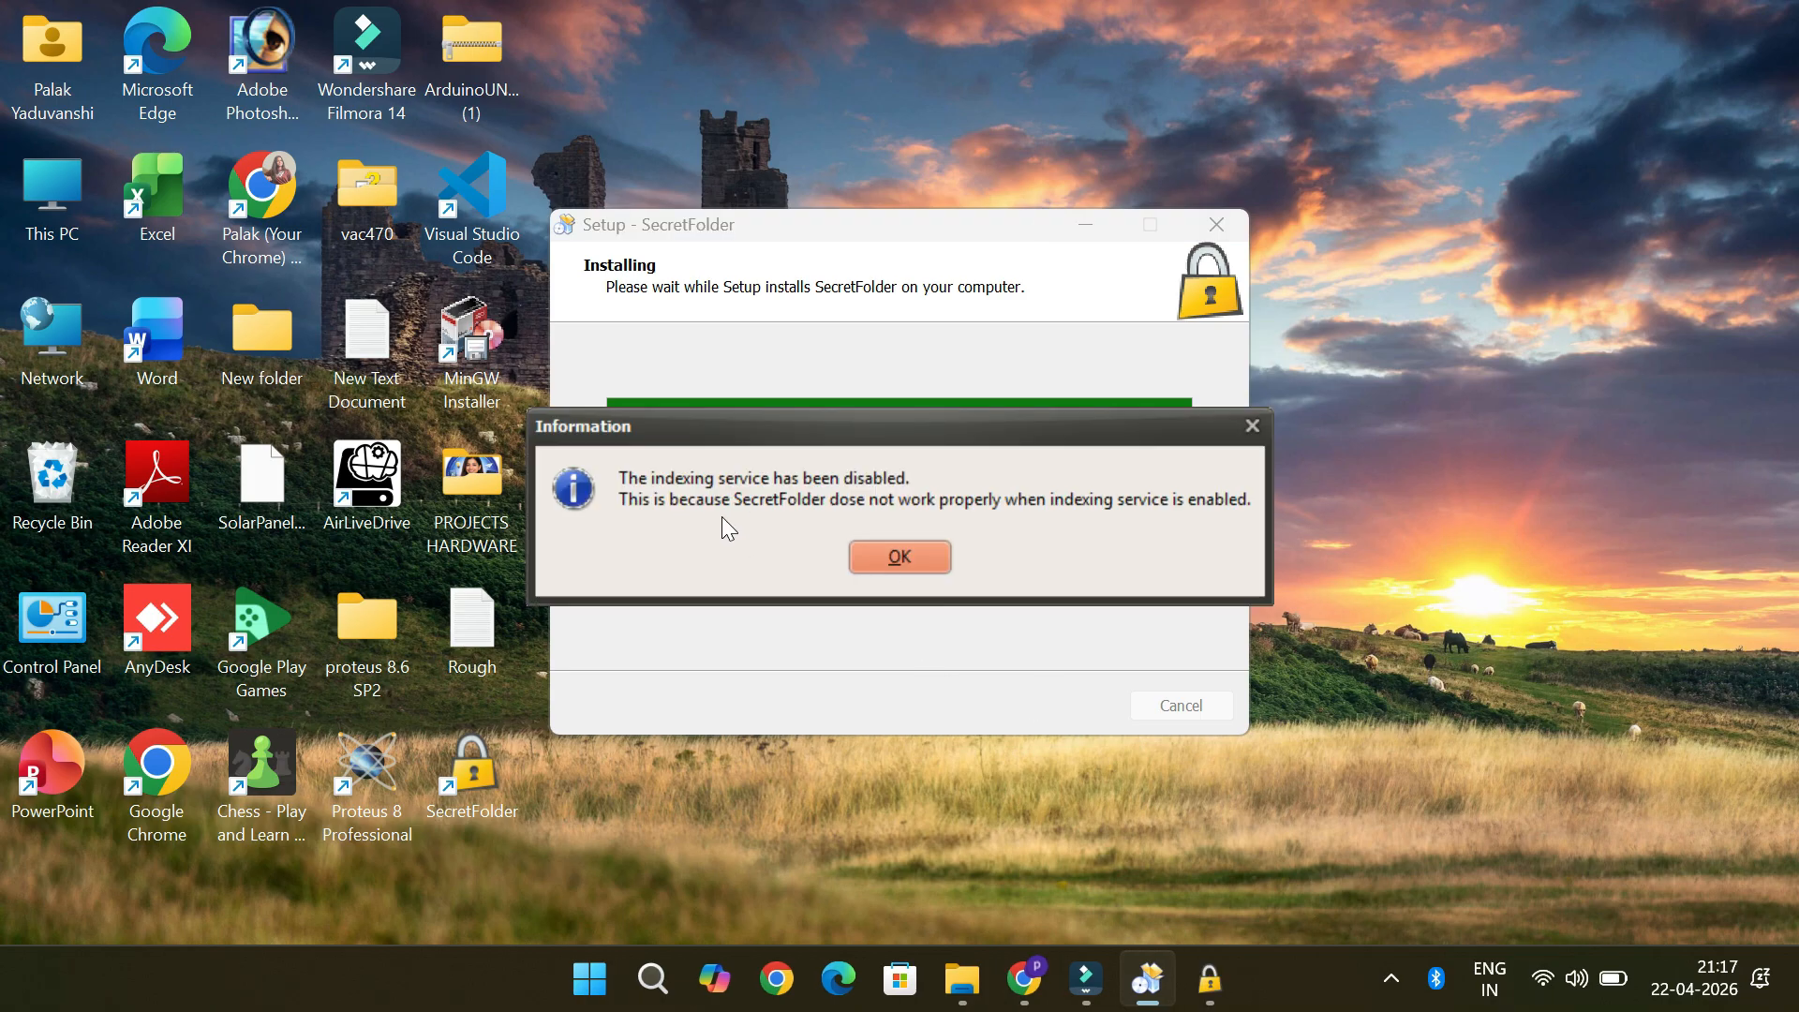
pyautogui.click(914, 557)
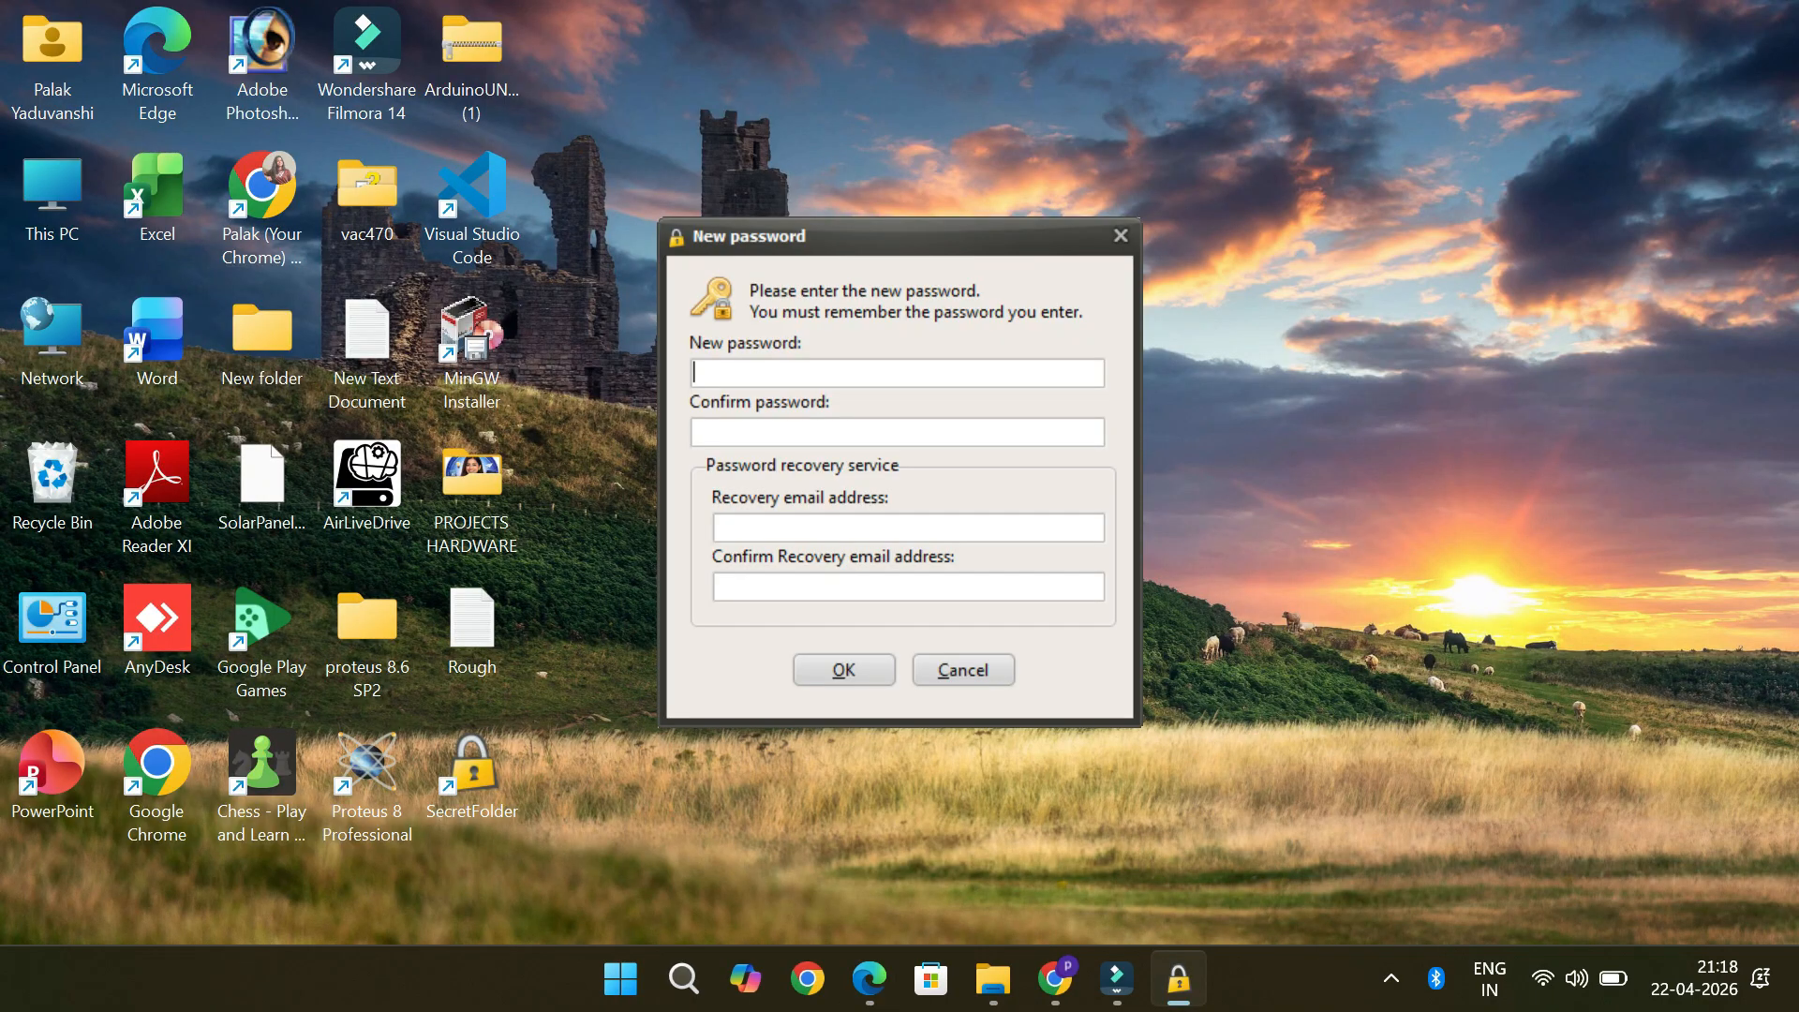
# Set and confirm the master password and the recovery e-mail address
pyautogui.write('••••••••••')
pyautogui.press('Tab')
pyautogui.write('••••••••••')
pyautogui.press('Tab')
pyautogui.write('yad')
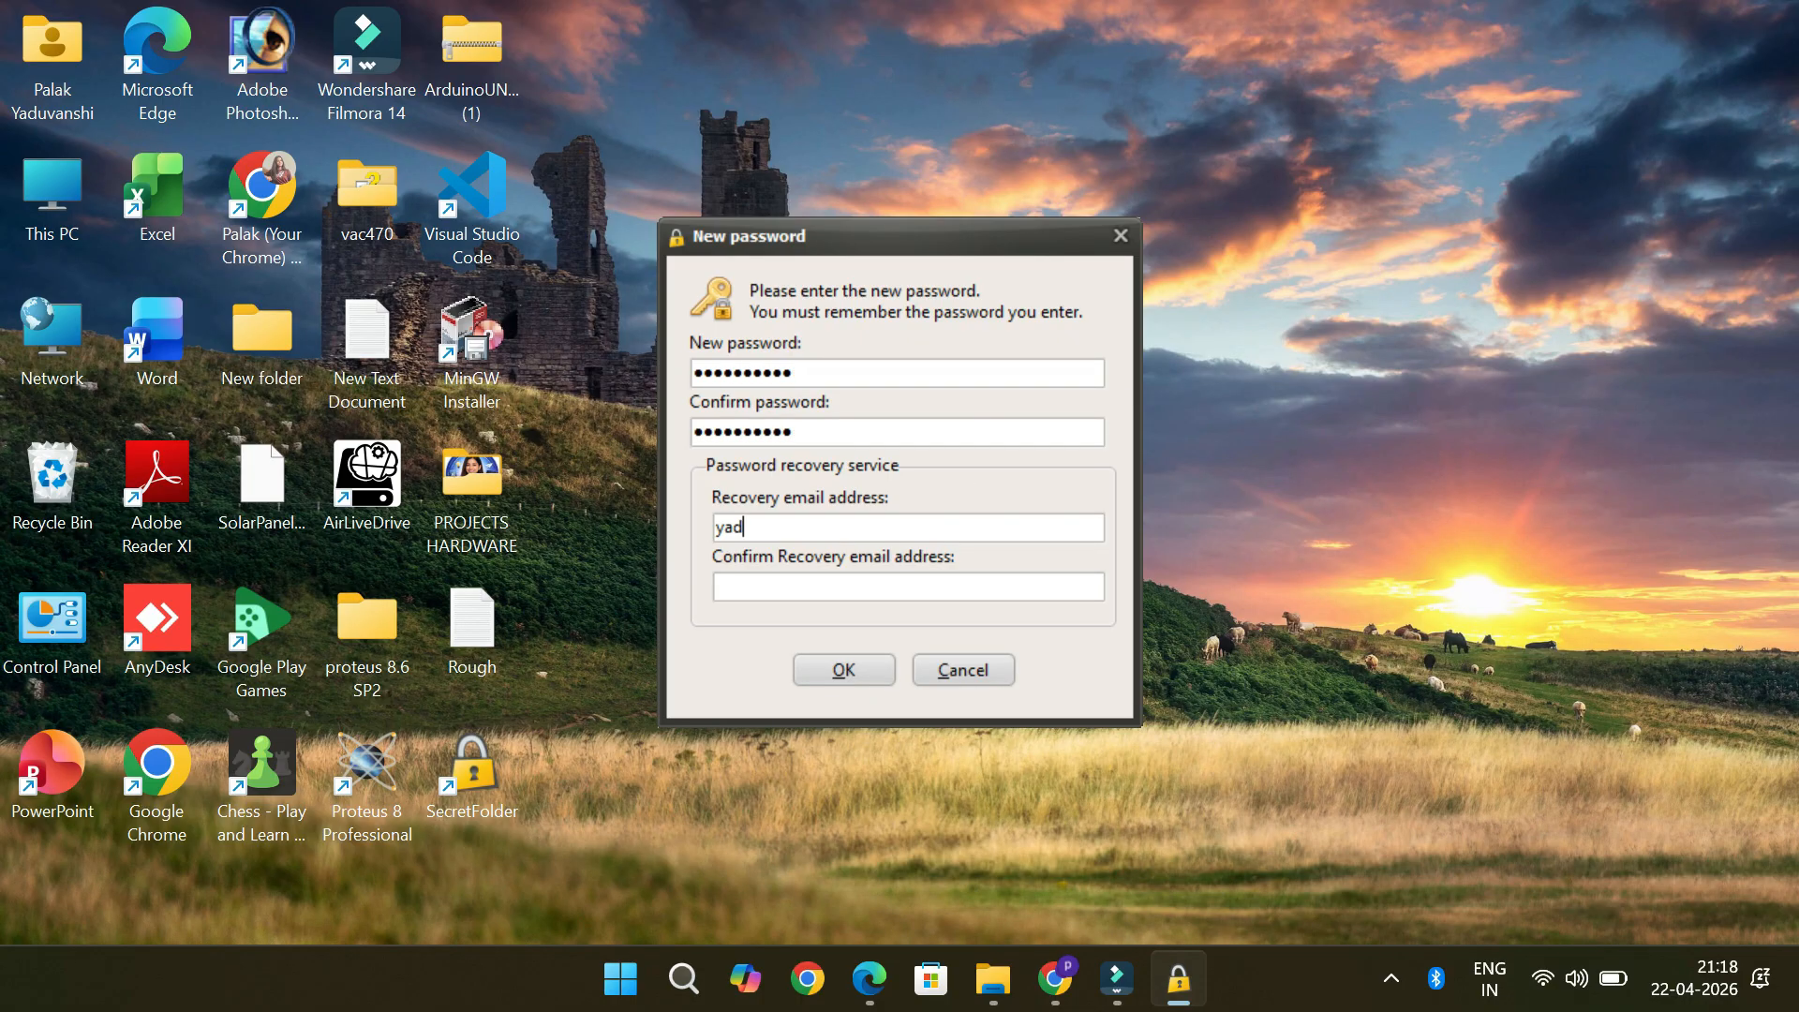
pyautogui.write('uvansh••••')
pyautogui.press('Tab')
pyautogui.write('••••••••••••••••••••••••')
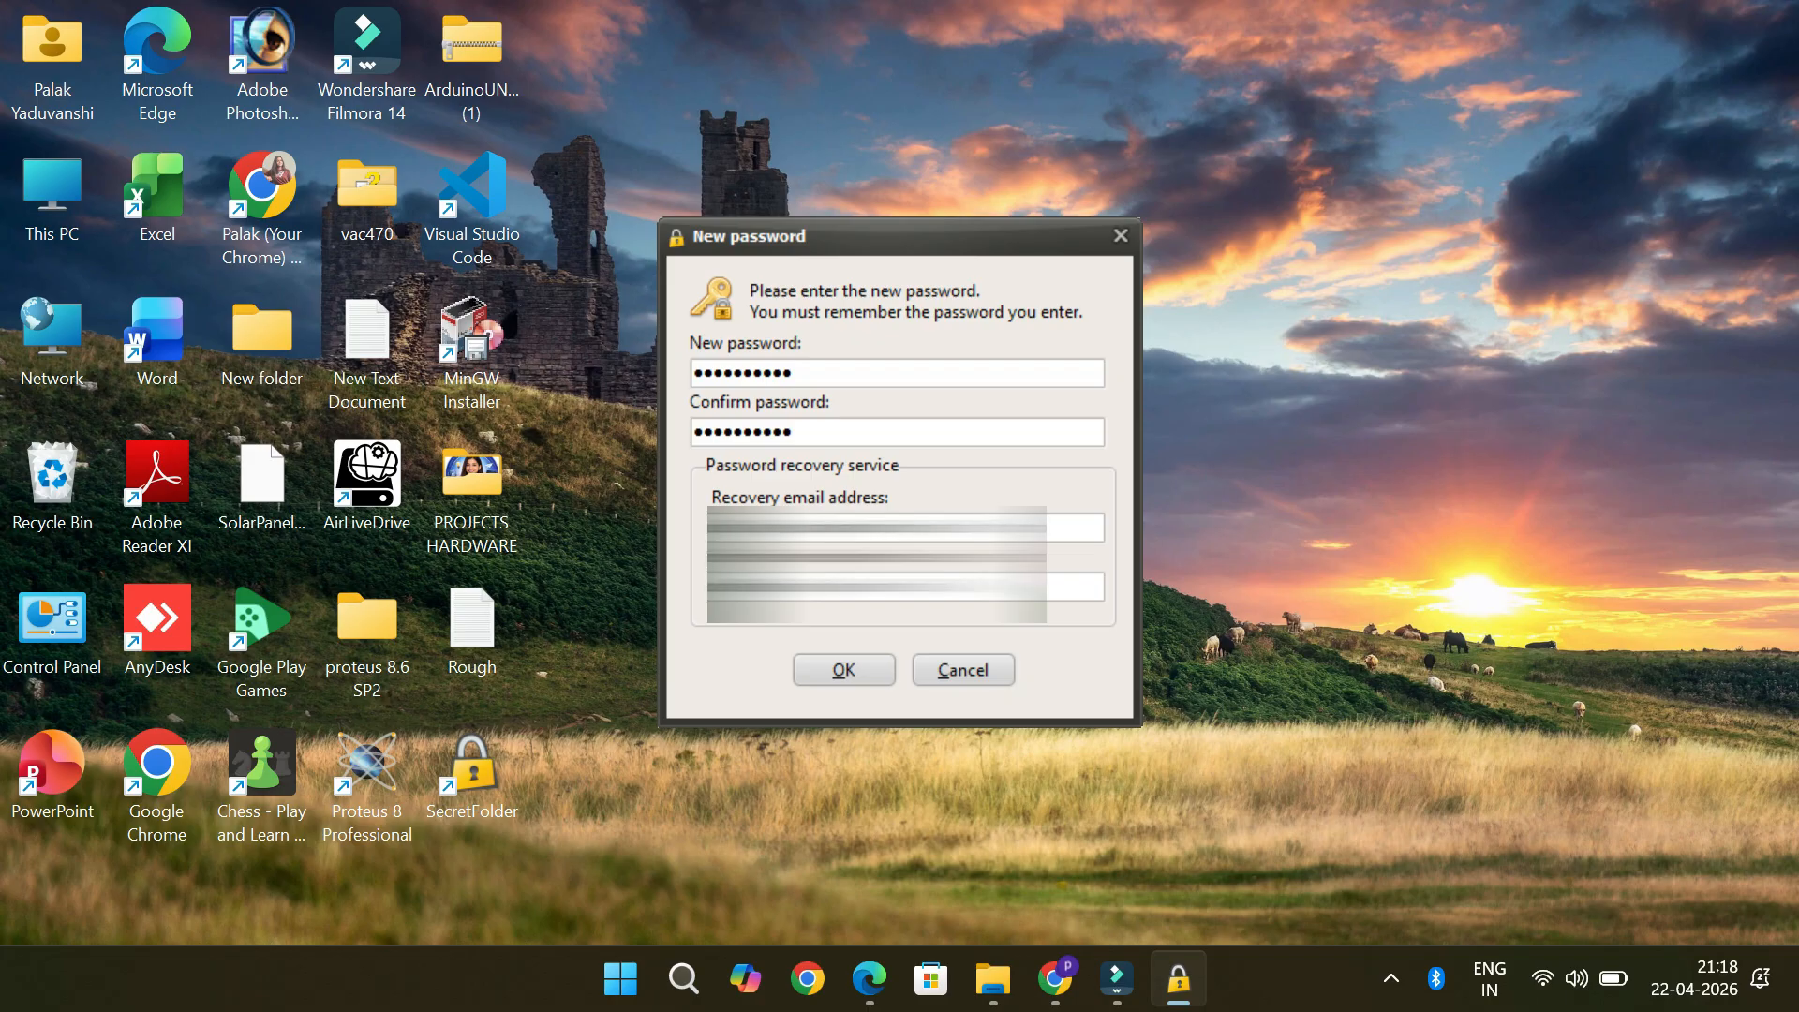
pyautogui.click(862, 671)
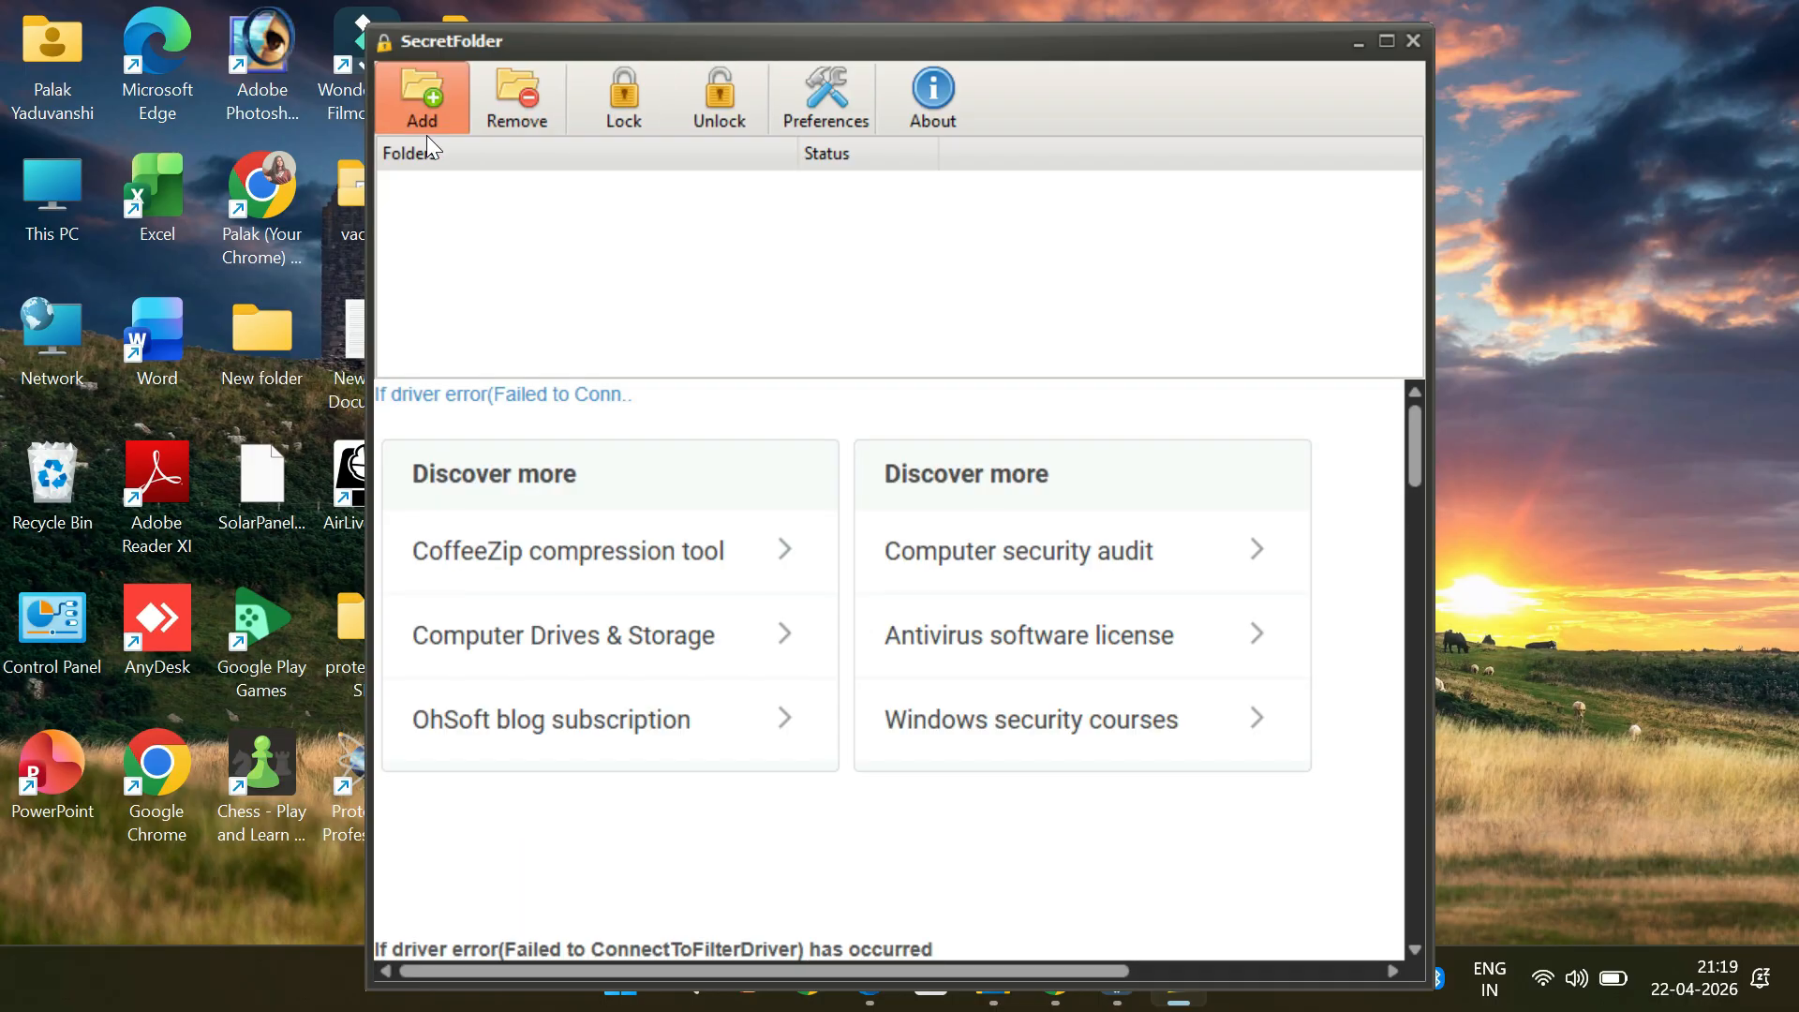
# Add D:\photos to SecretFolder so it is locked and hidden from Explorer
pyautogui.click(421, 98)
pyautogui.scroll(-2, 783, 478)
pyautogui.click(783, 640)
pyautogui.click(817, 696)
pyautogui.click(819, 699)
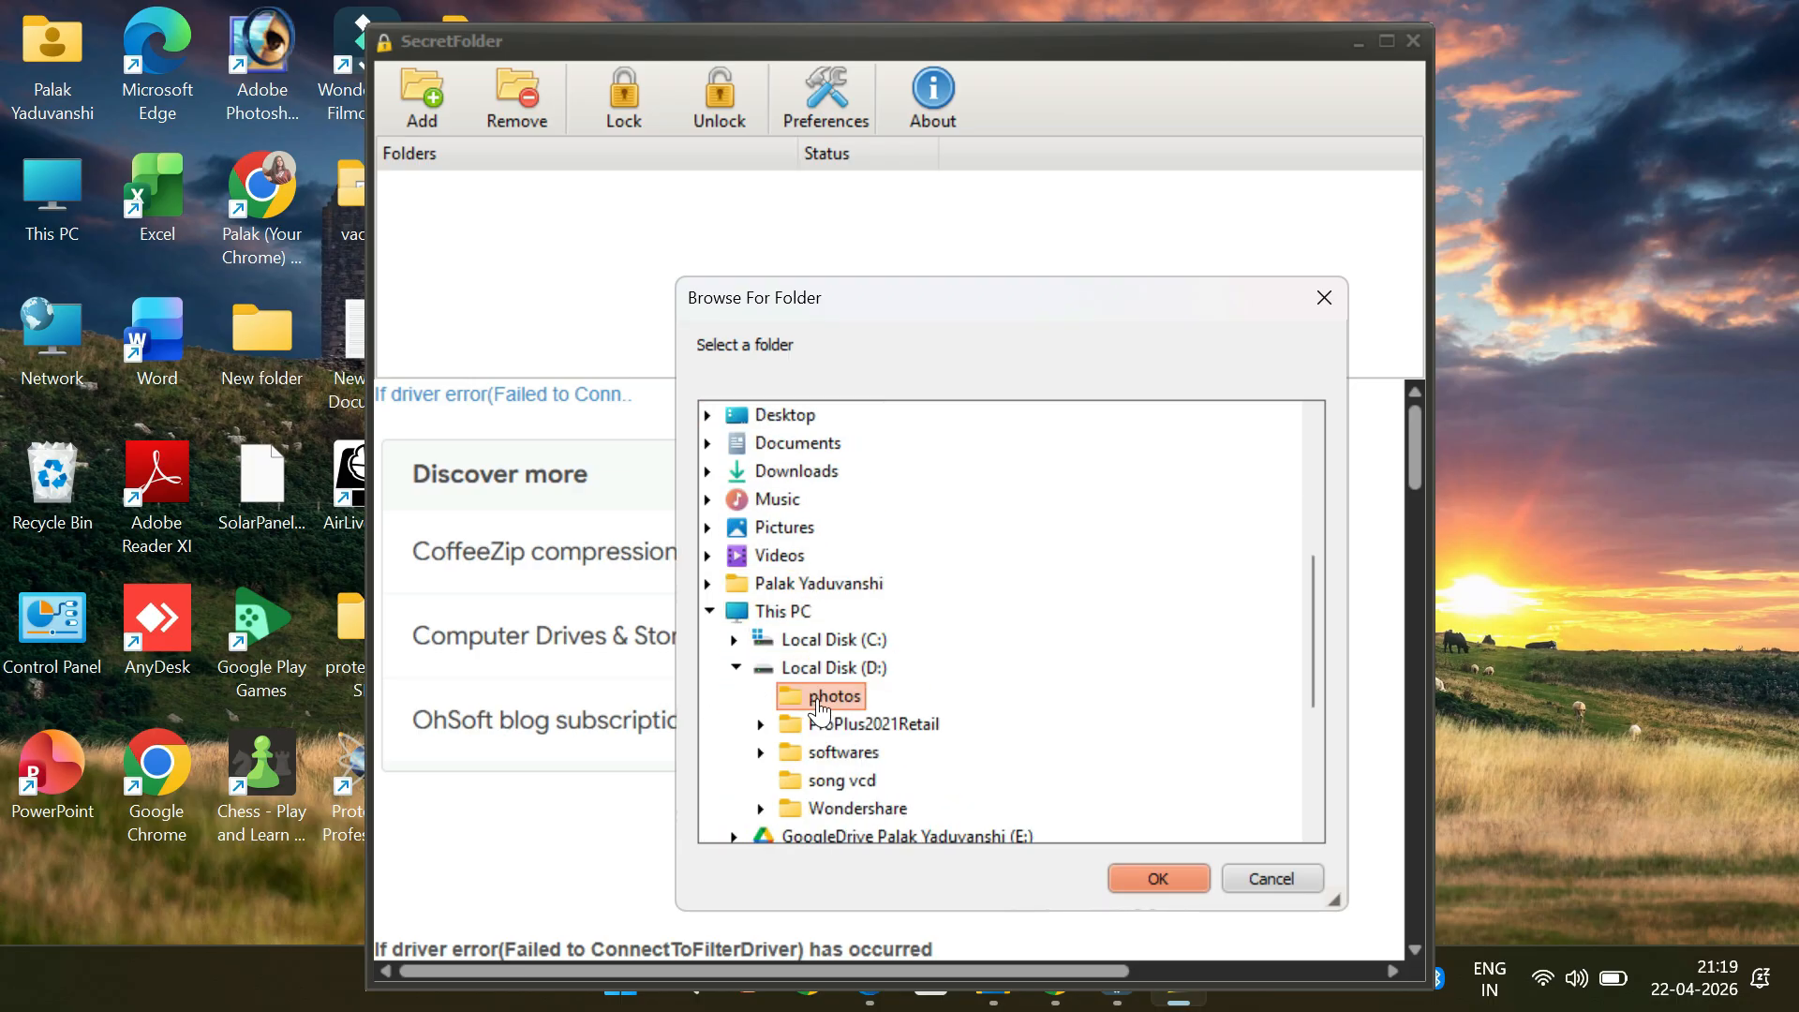
pyautogui.click(1160, 878)
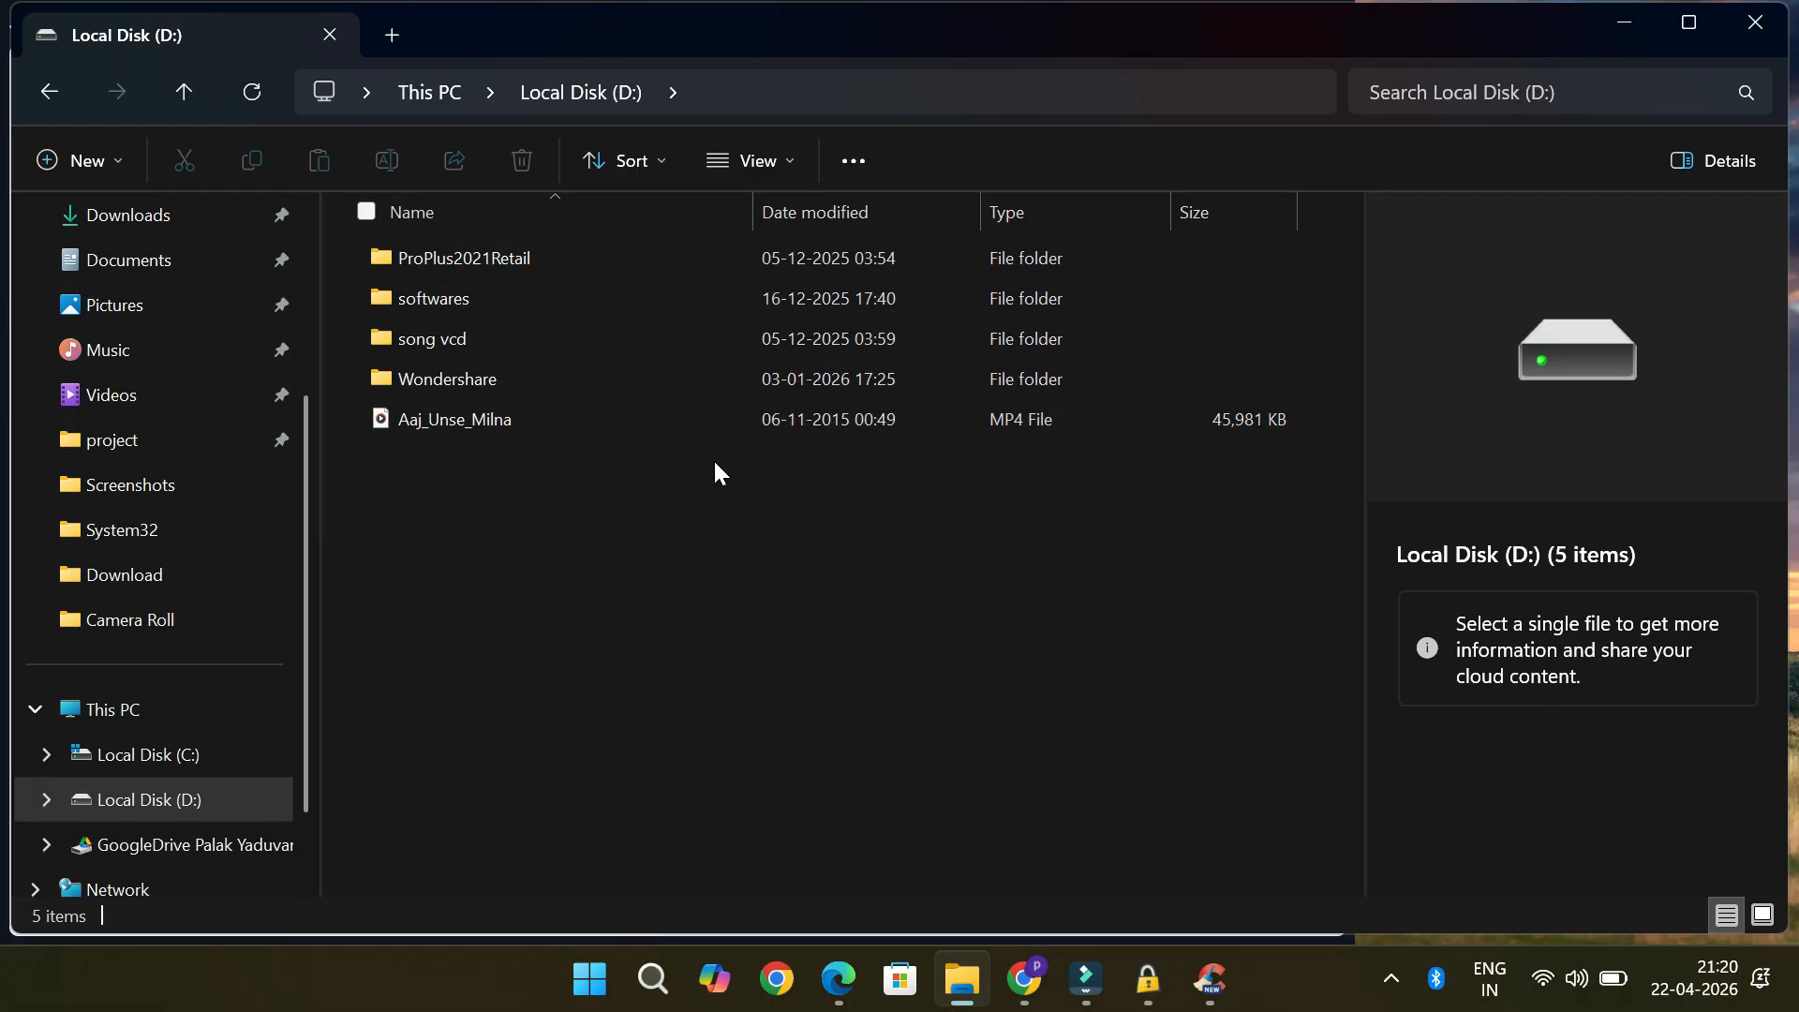
pyautogui.hotkey('alt', 'Tab')
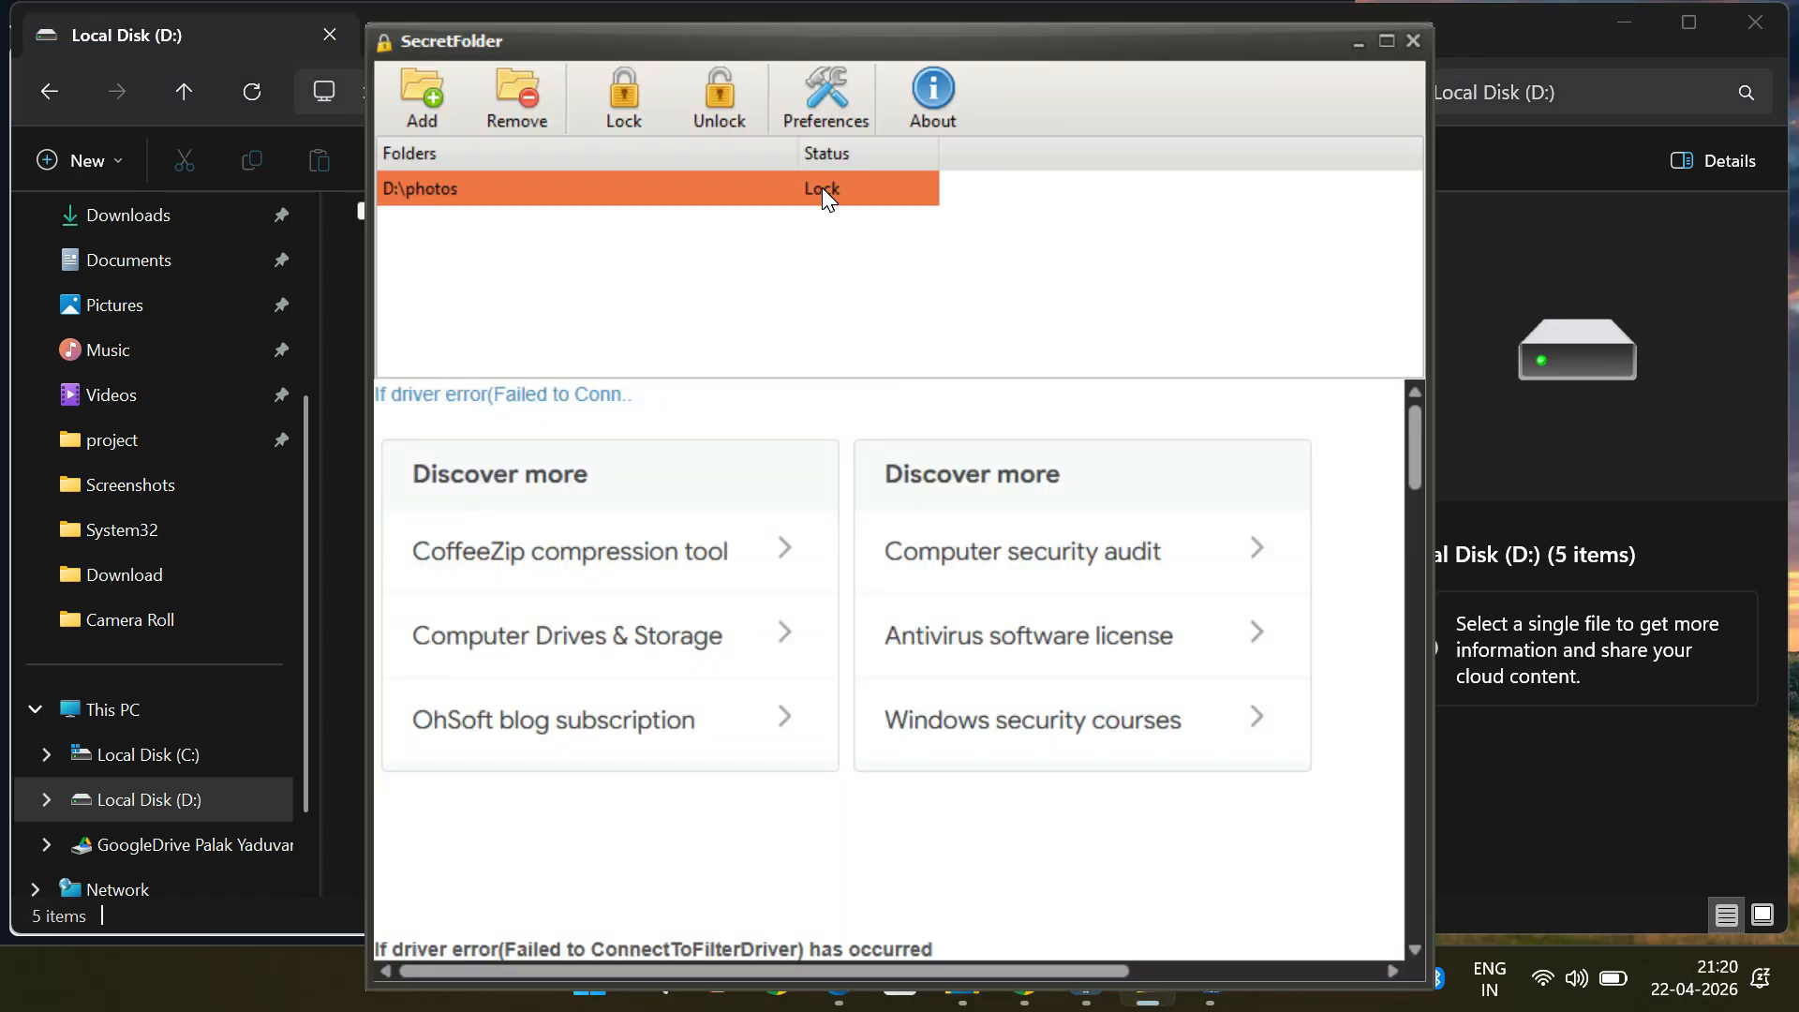
# Unlock D:\photos, close SecretFolder, and confirm photos is back in the D: listing
pyautogui.click(753, 116)
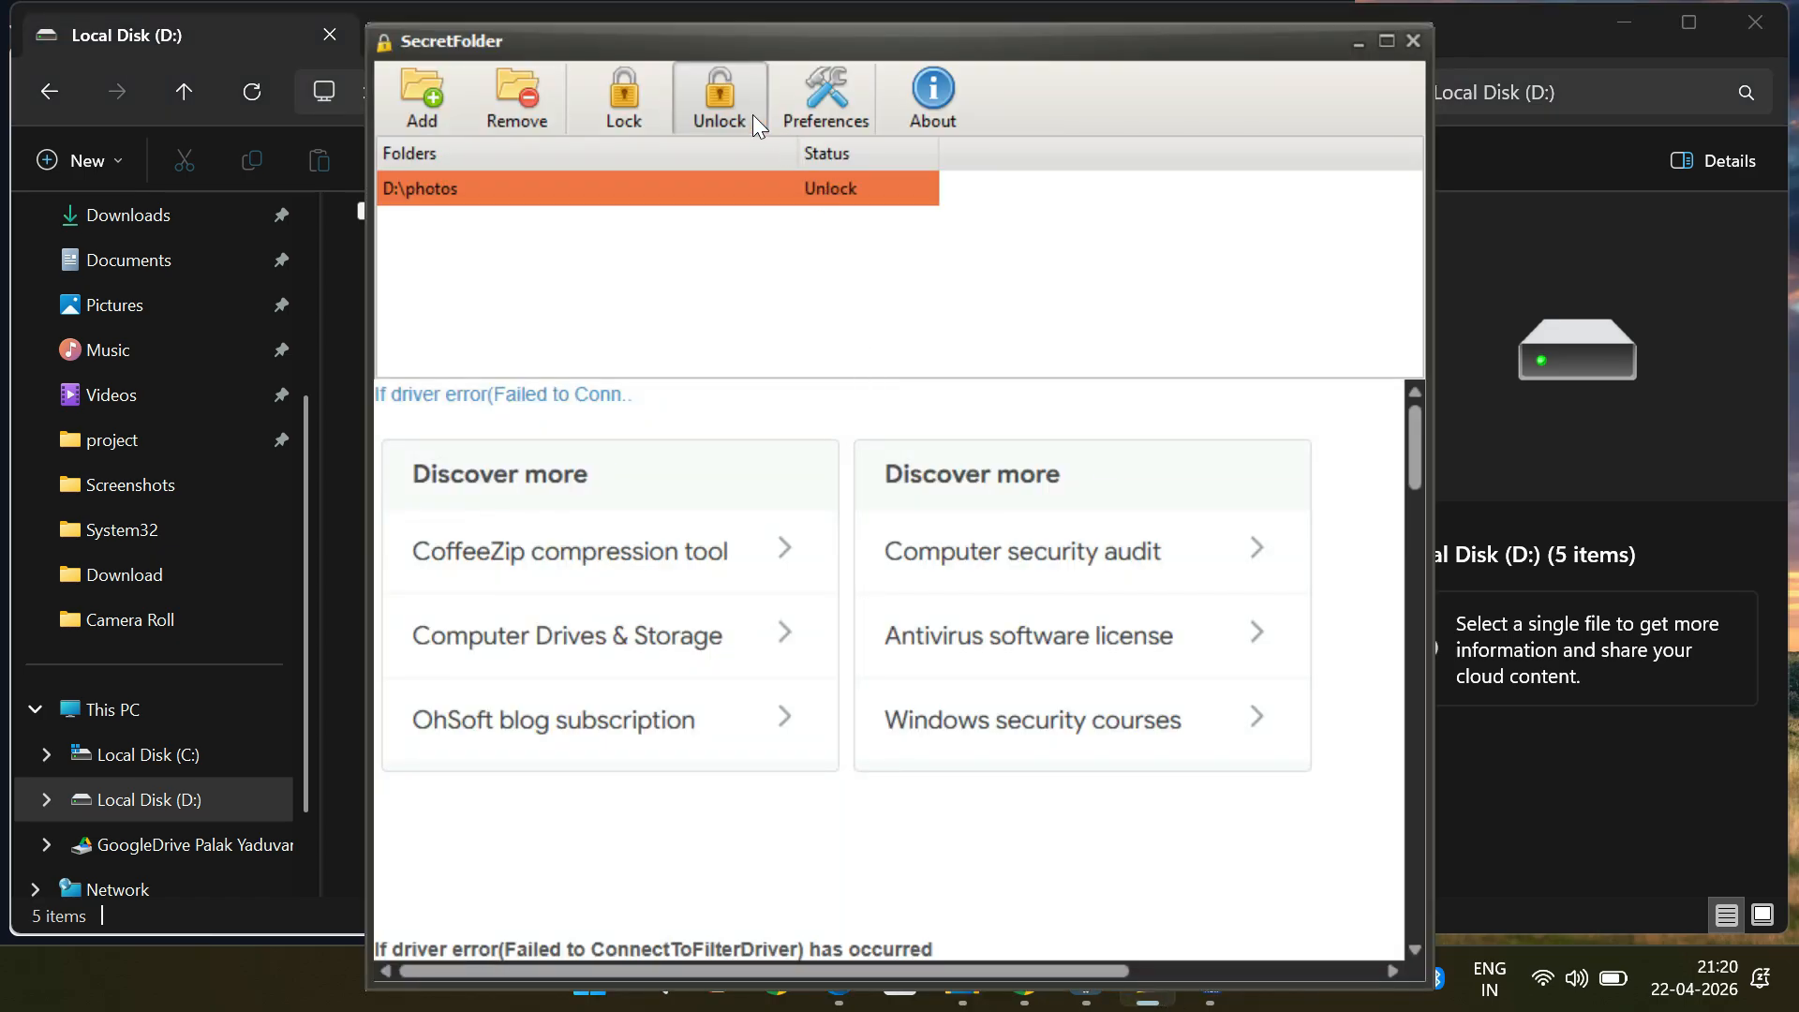
pyautogui.click(1389, 28)
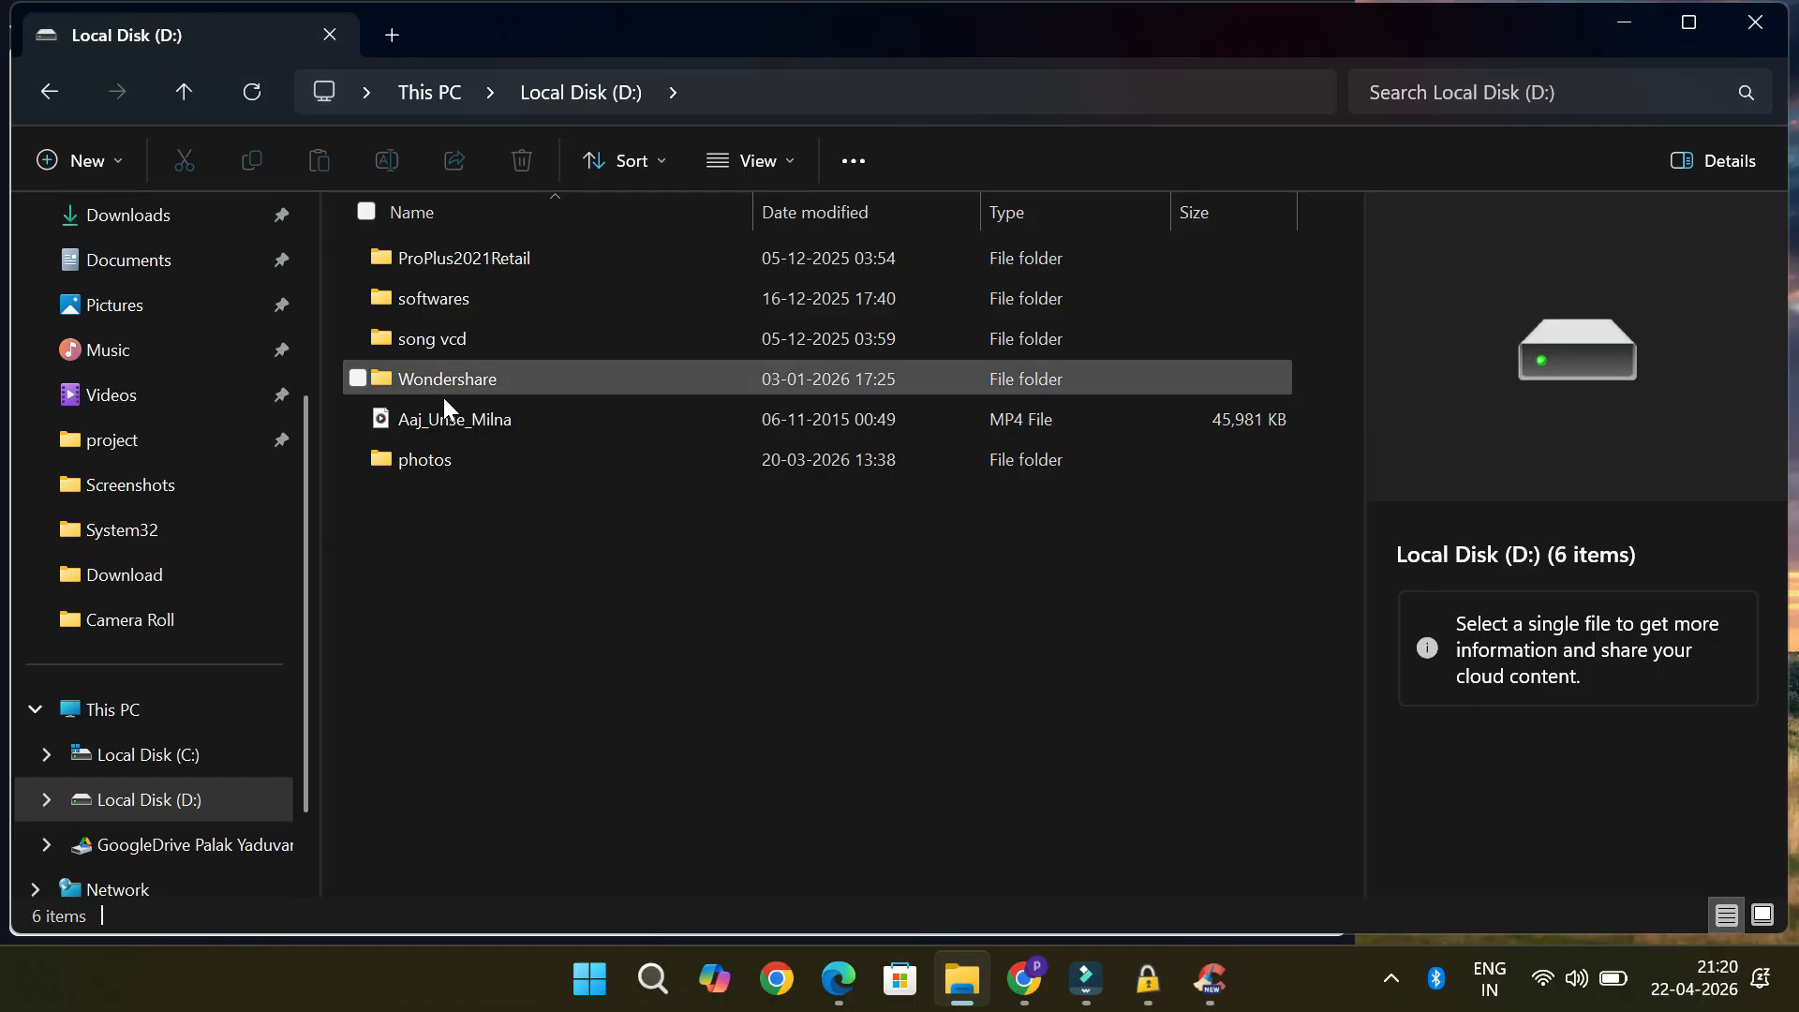
pyautogui.click(459, 465)
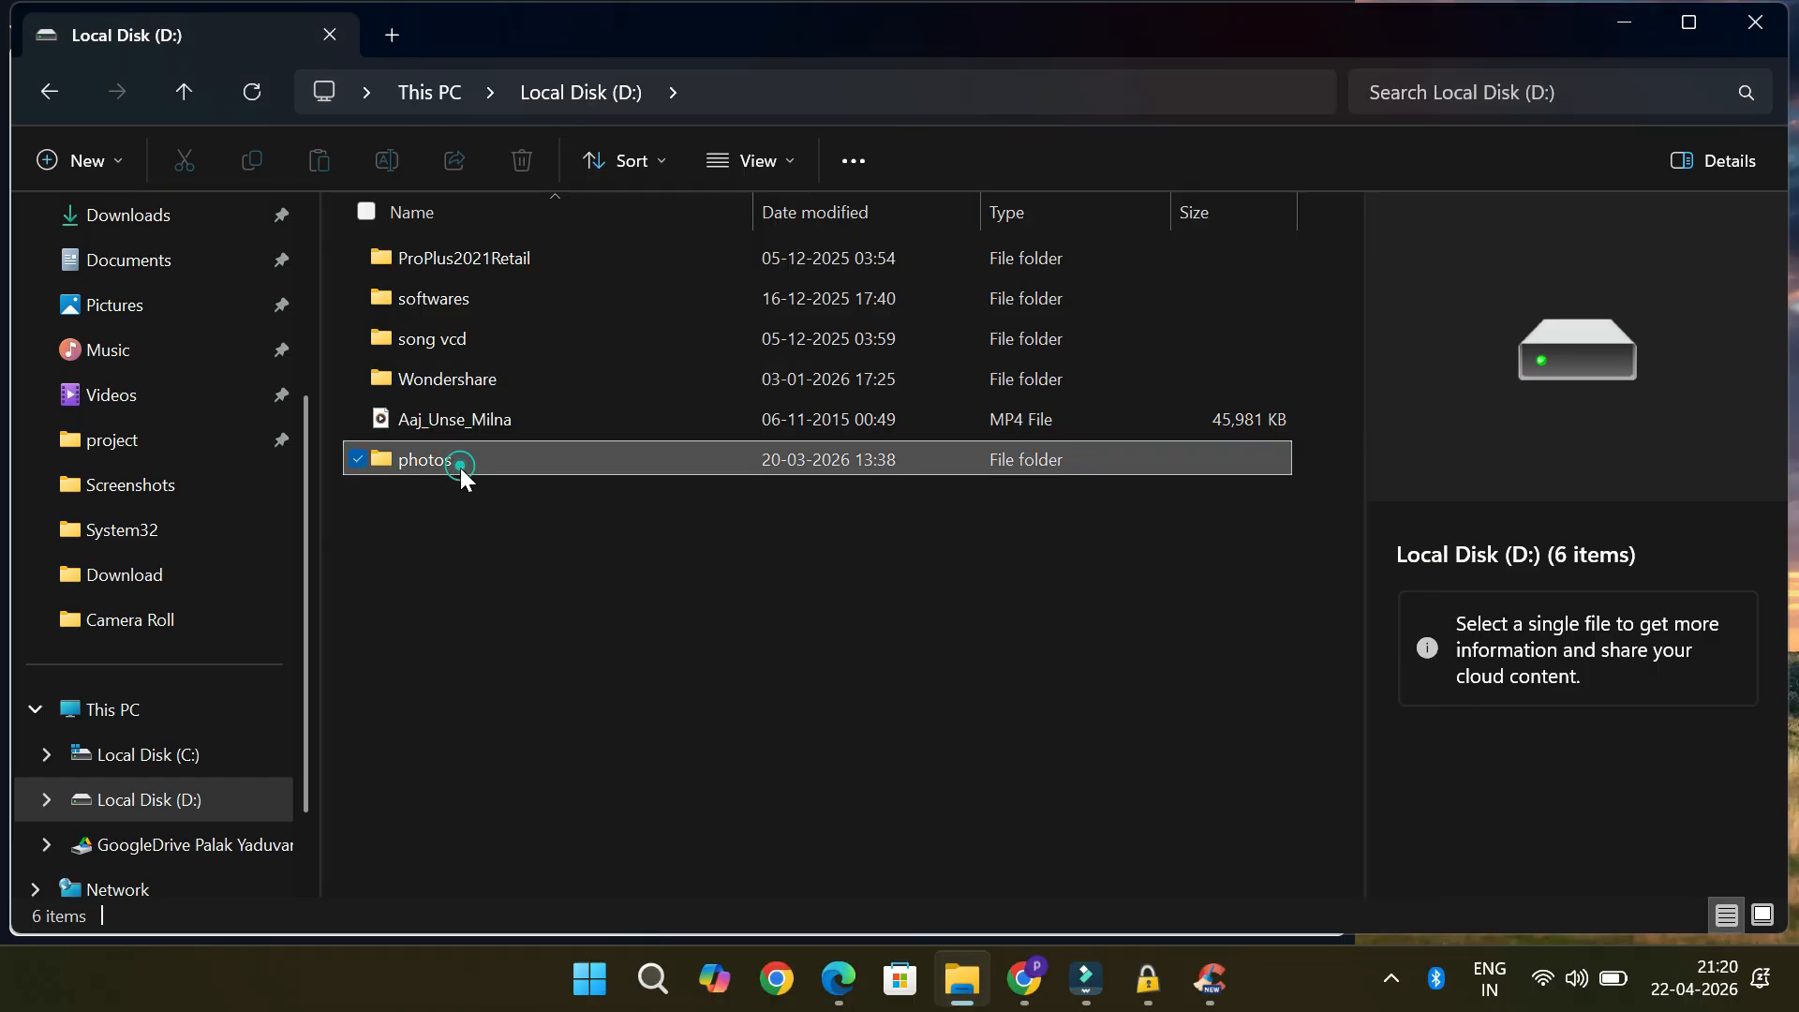
pyautogui.click(468, 525)
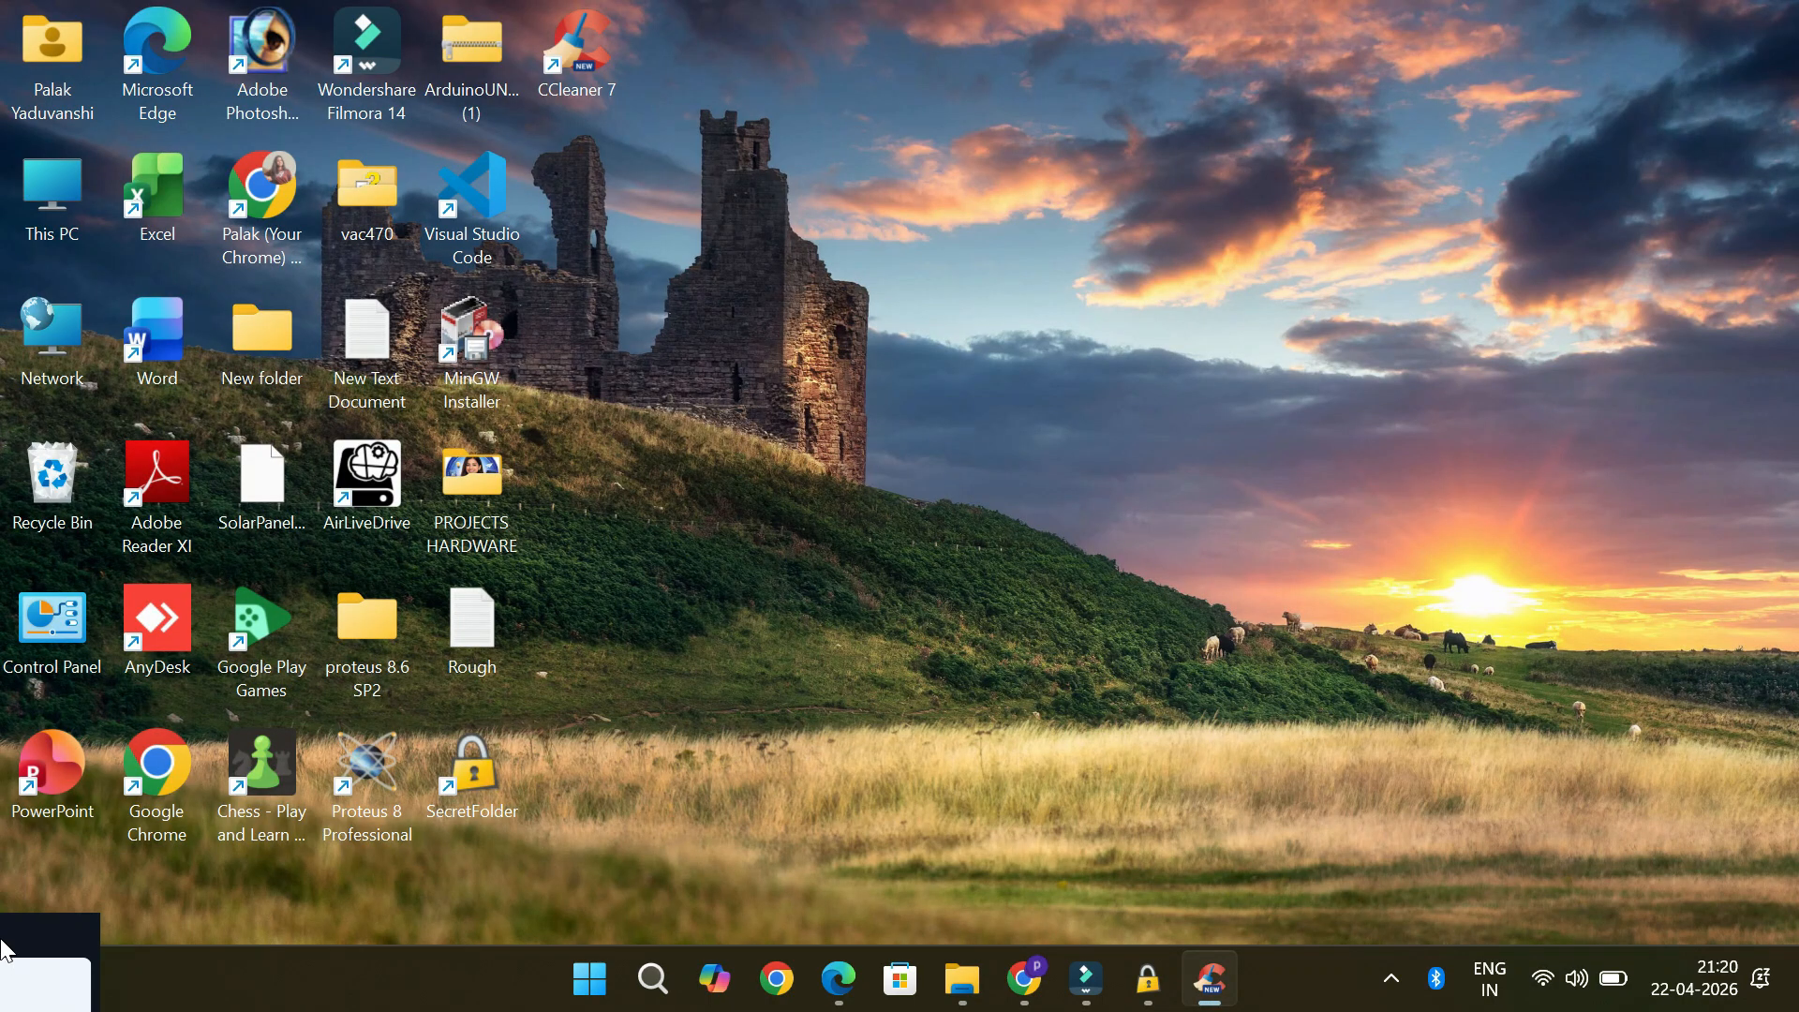